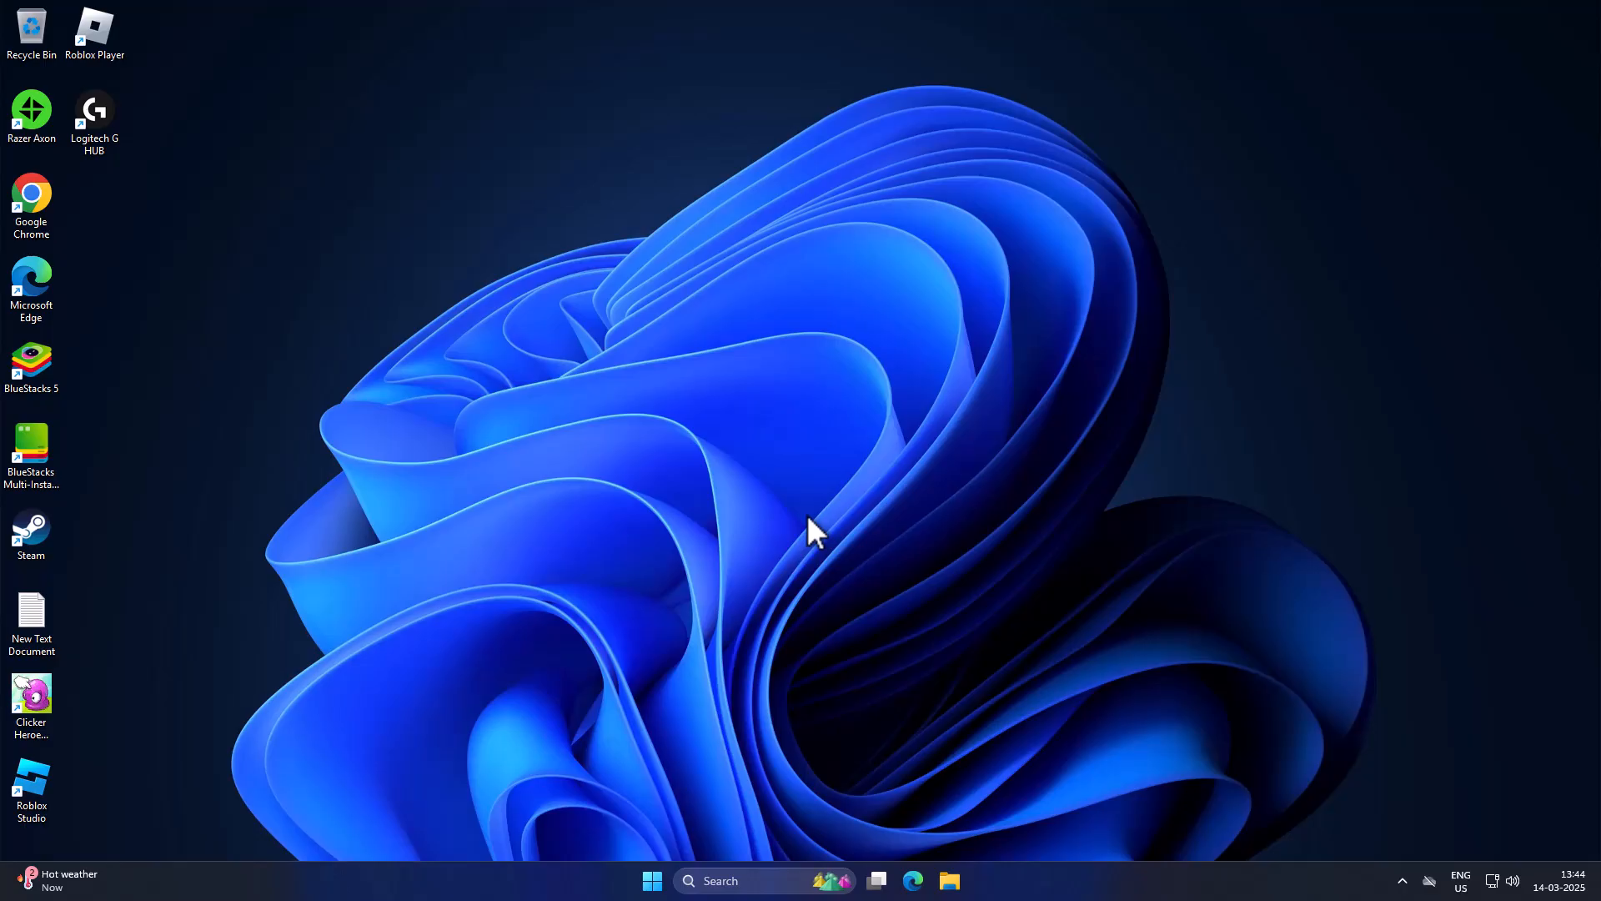
Step: Disable Microsoft Edge in Task Manager's startup apps and close Task Manager
key(super+r)
key(ctrl+shift+Escape)
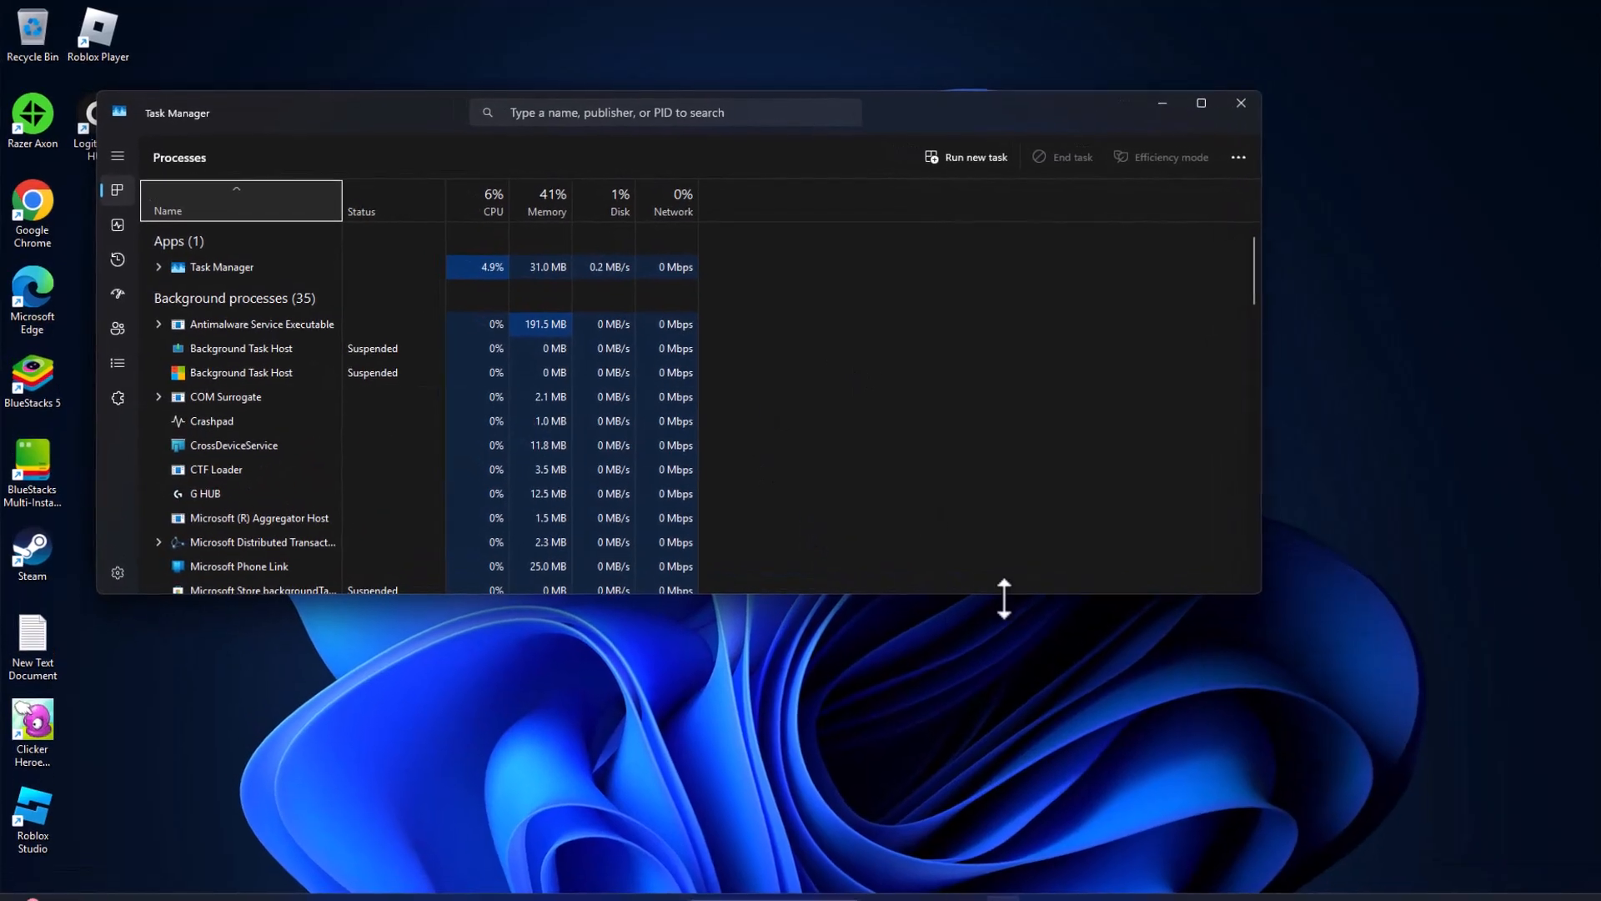
drag(1263, 596, 1360, 777)
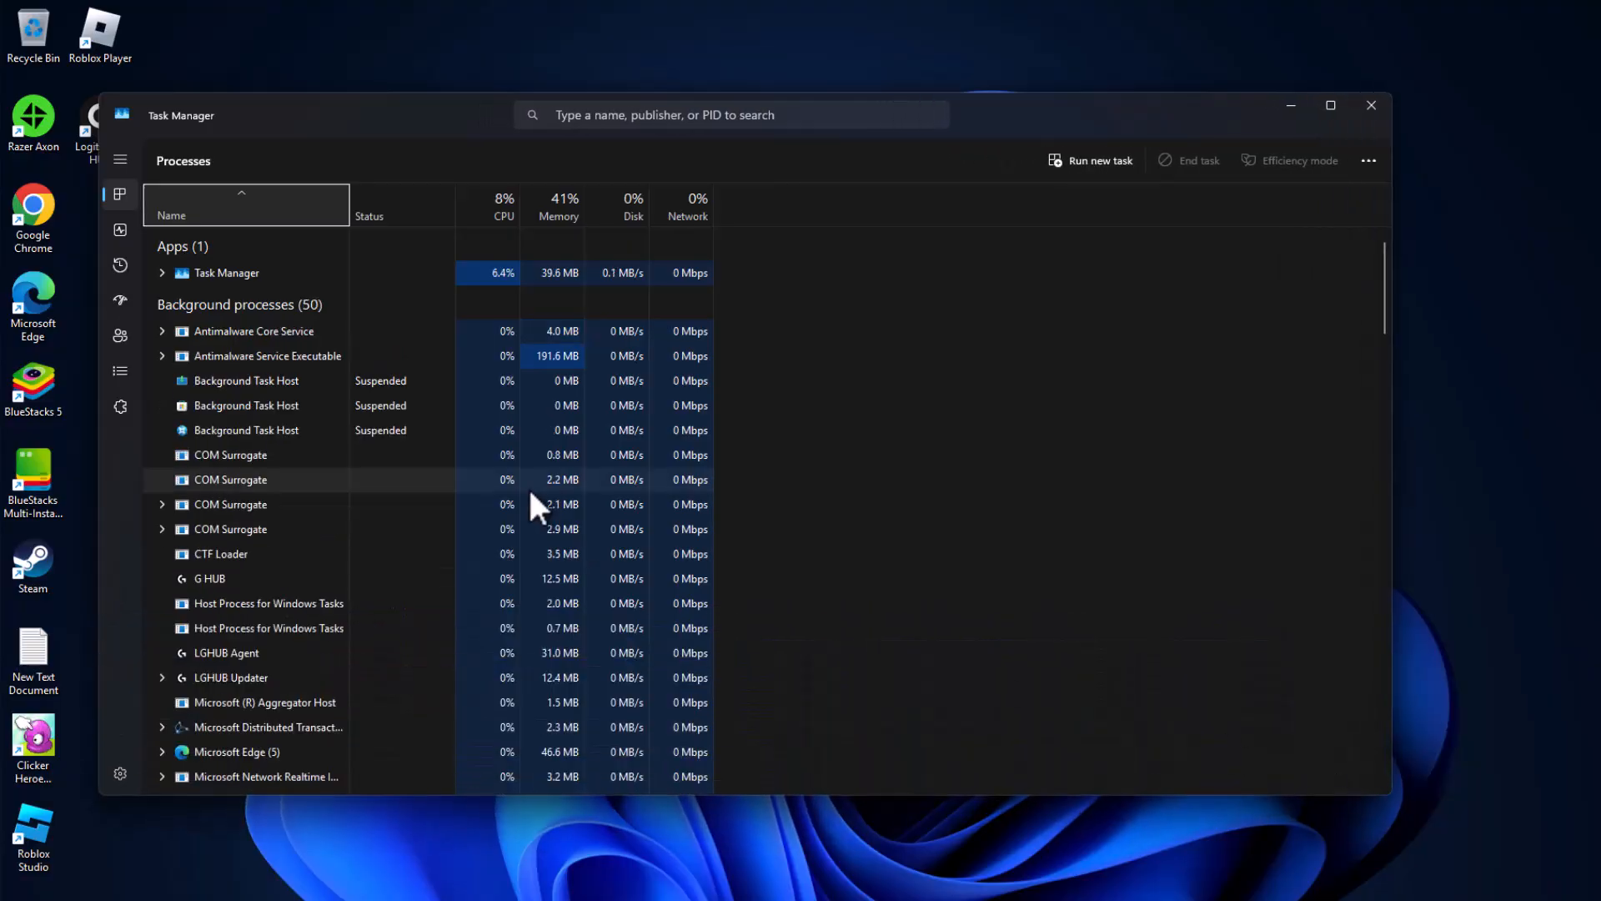
click(121, 302)
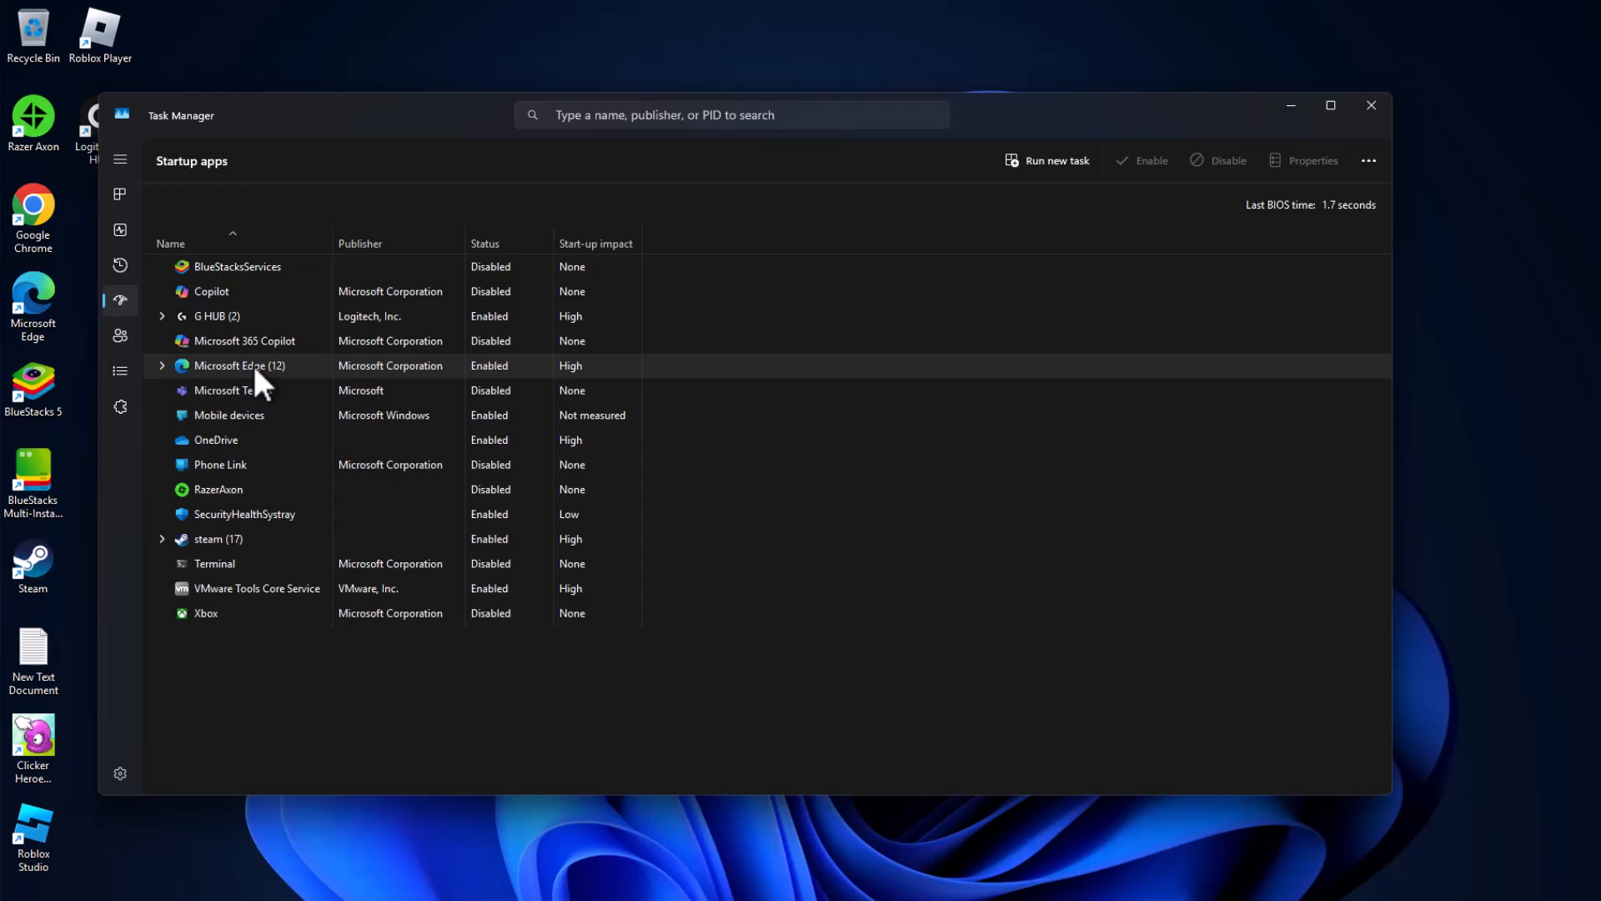
right_click(252, 362)
click(290, 393)
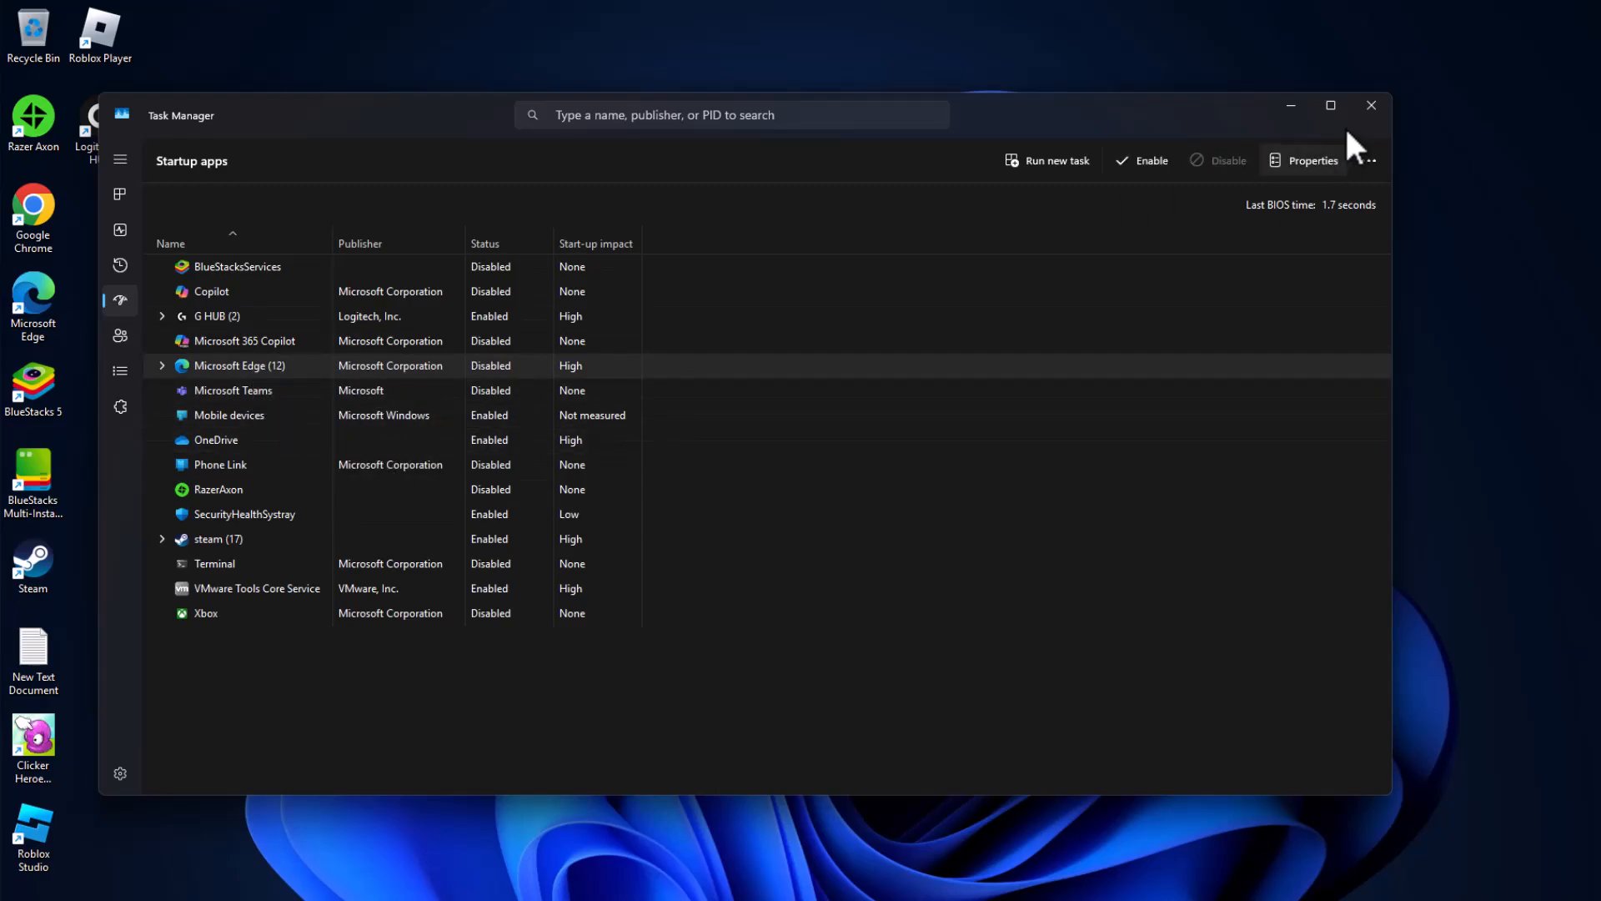
click(1371, 105)
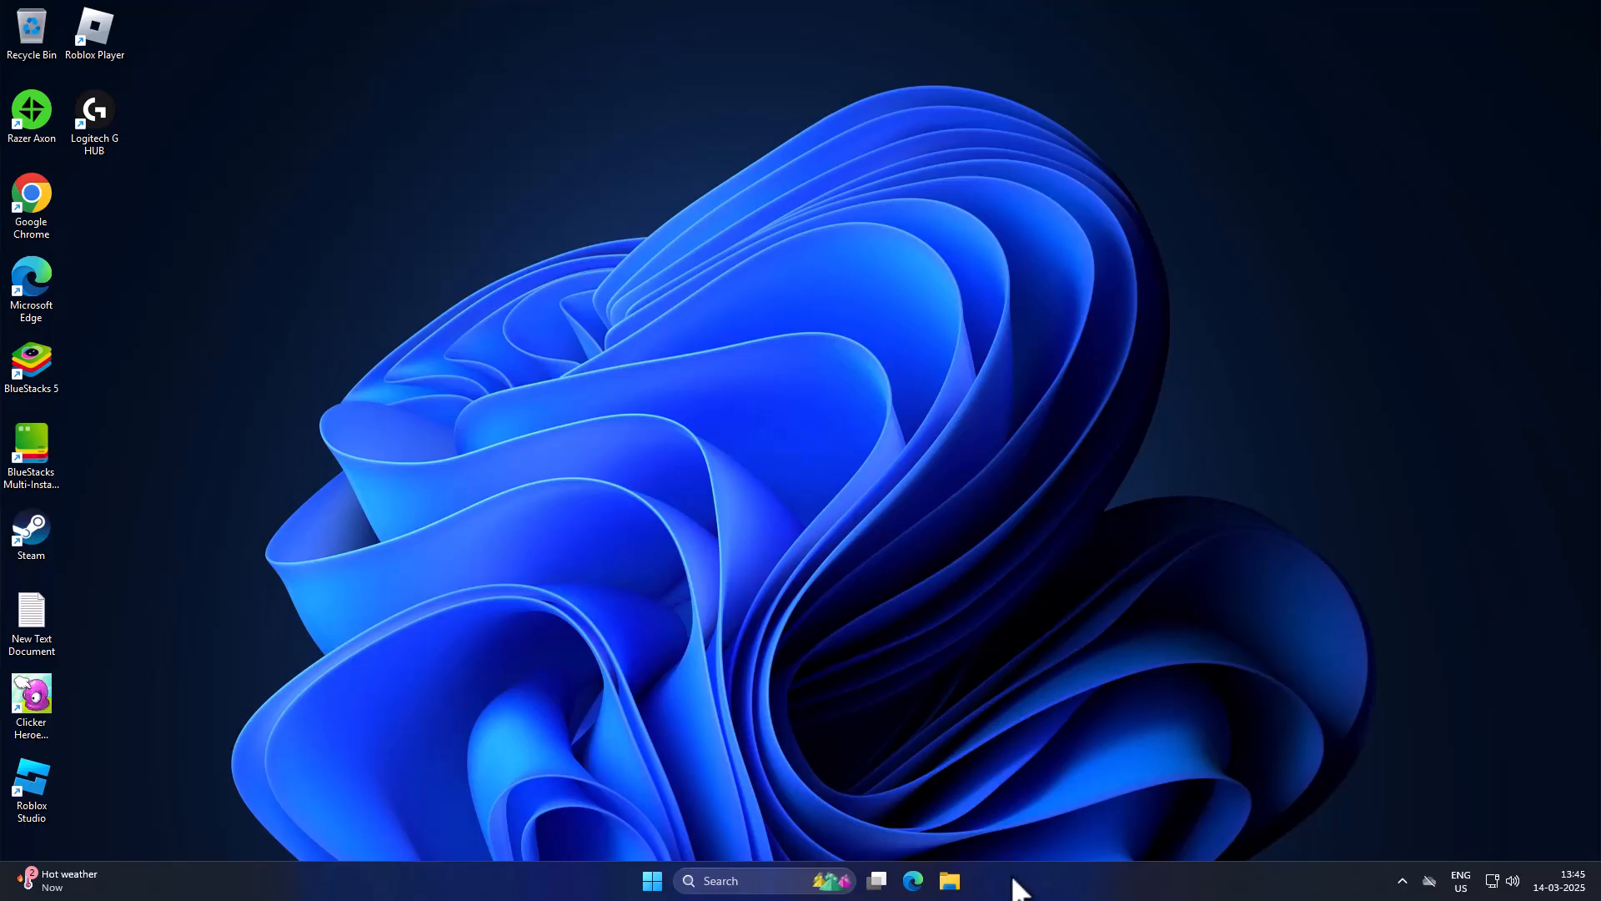
Step: Review the running background processes in Task Manager and the actions available for a COM Surrogate process
right_click(1019, 888)
click(1071, 816)
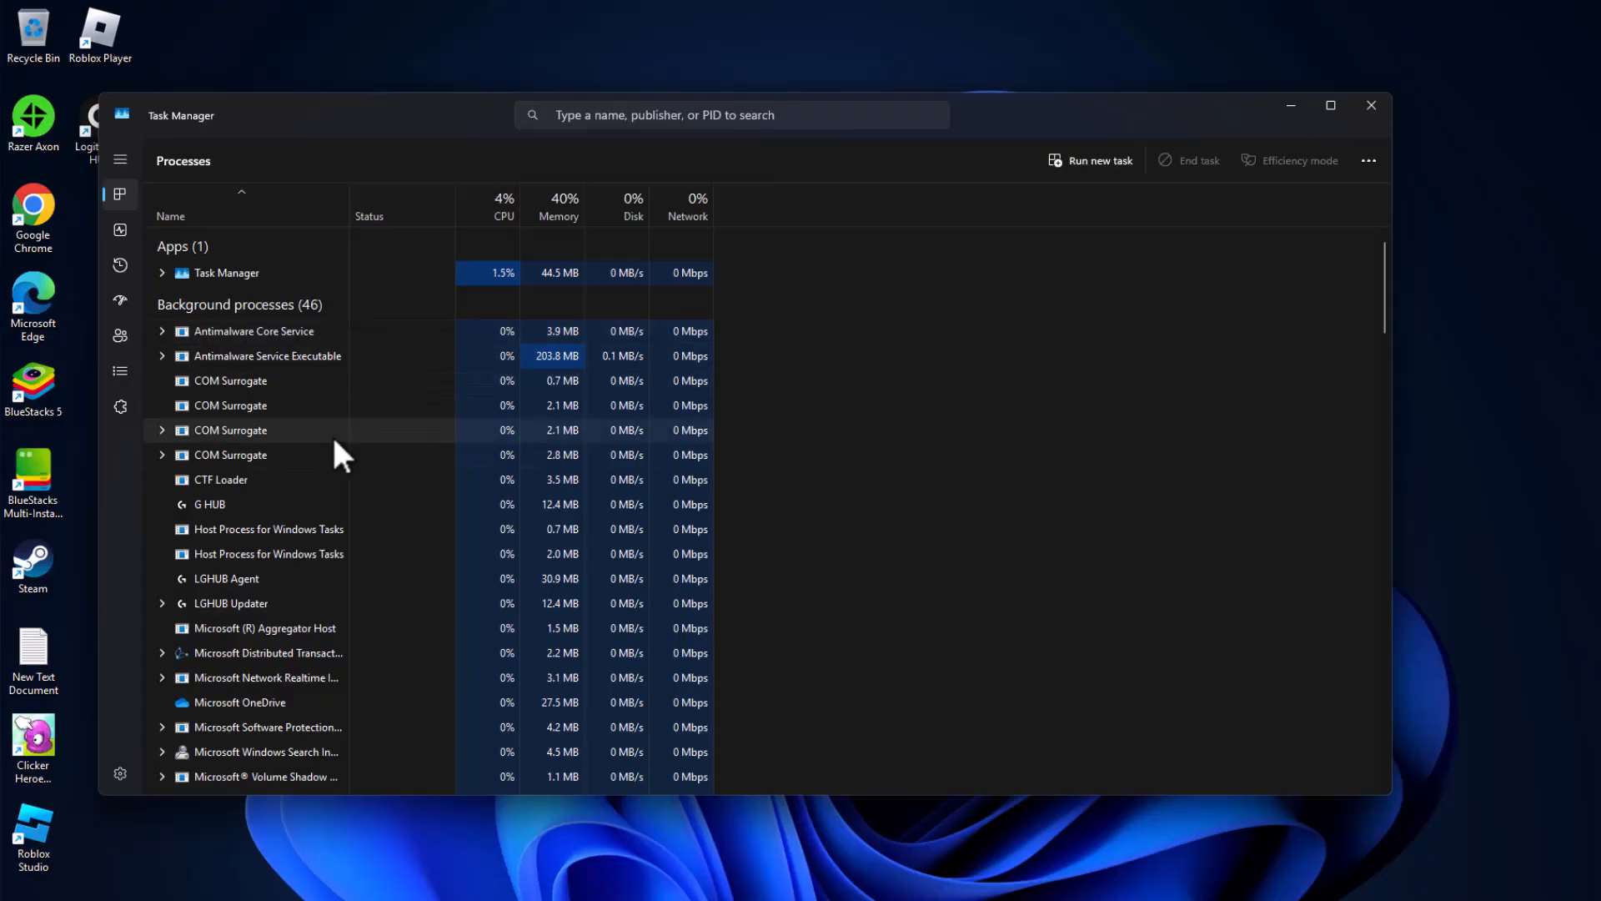
right_click(310, 404)
click(739, 459)
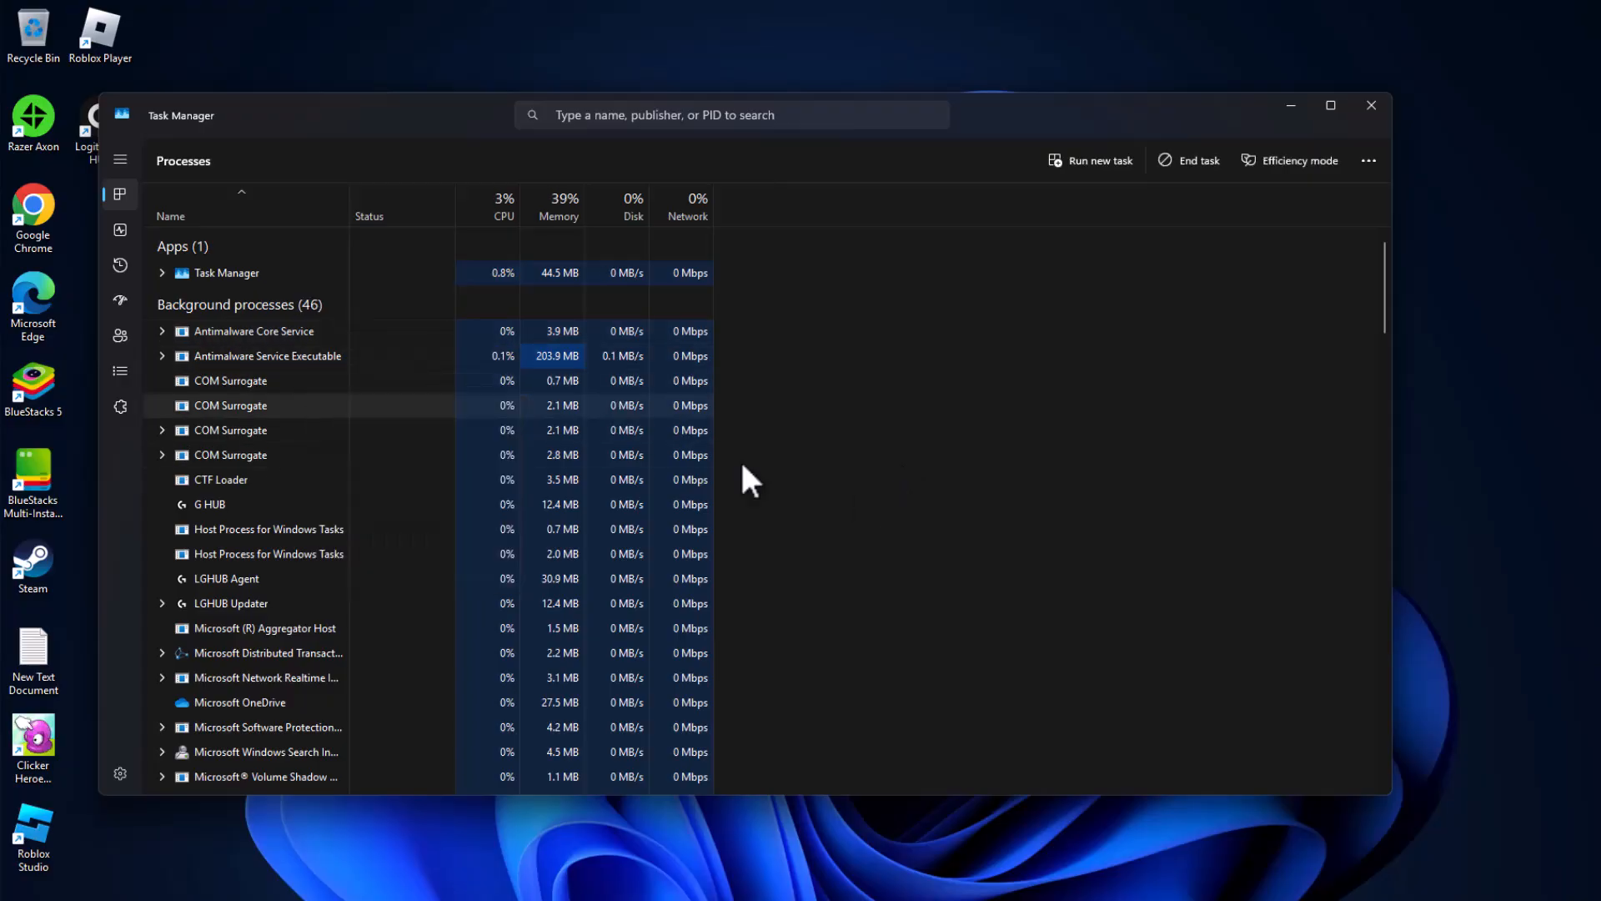
click(1366, 112)
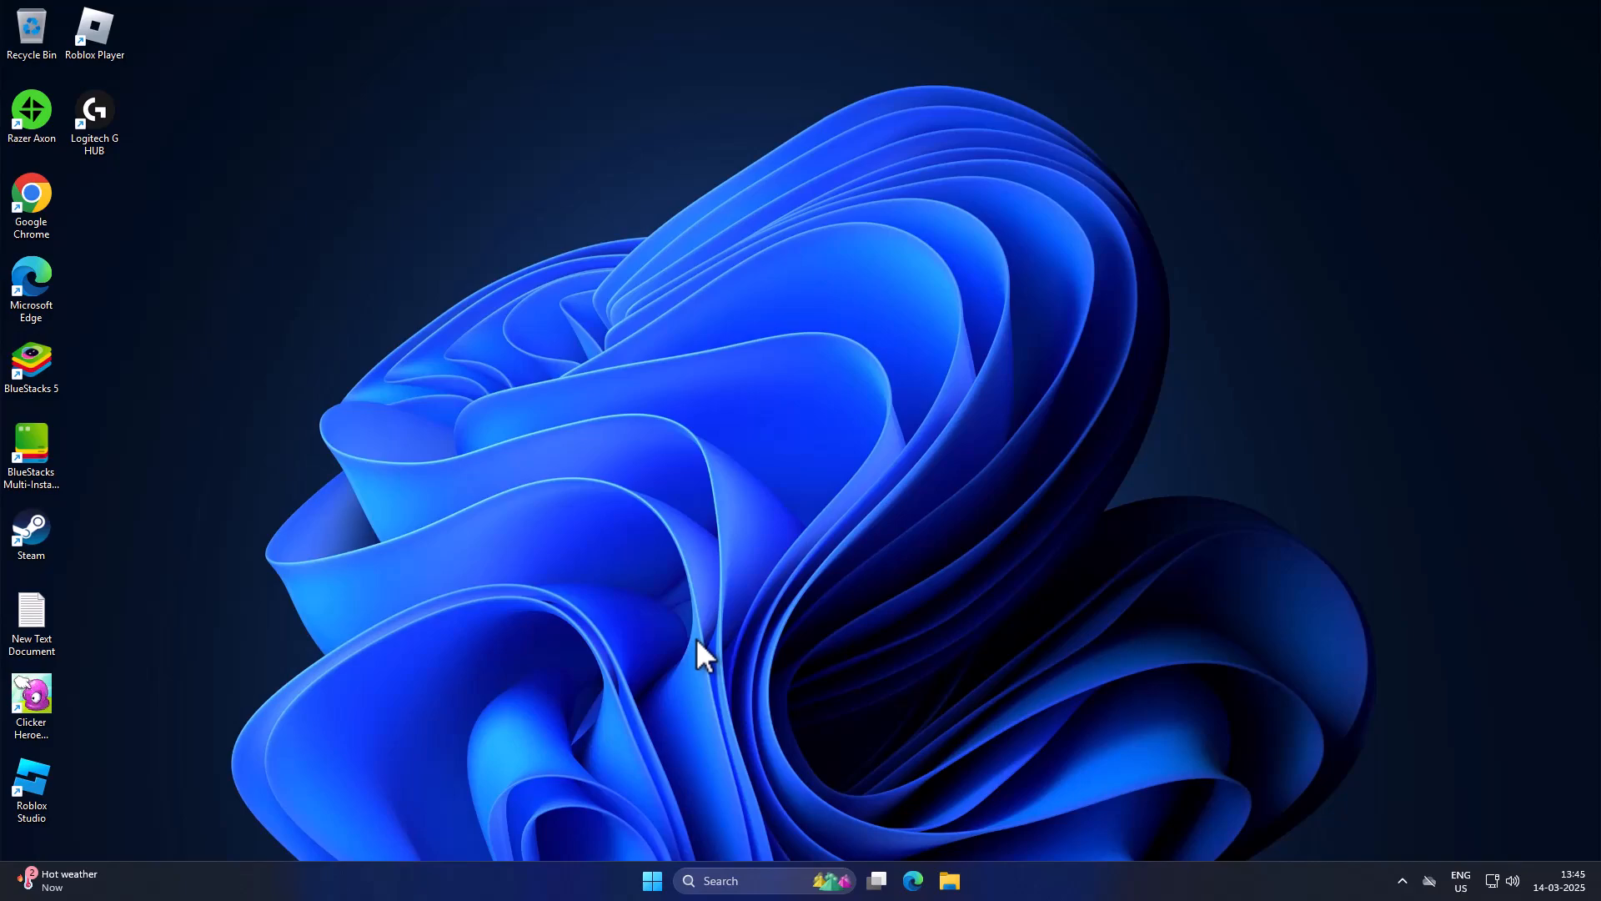
Step: Search Windows for services, open the Services console and maximize its window
click(745, 881)
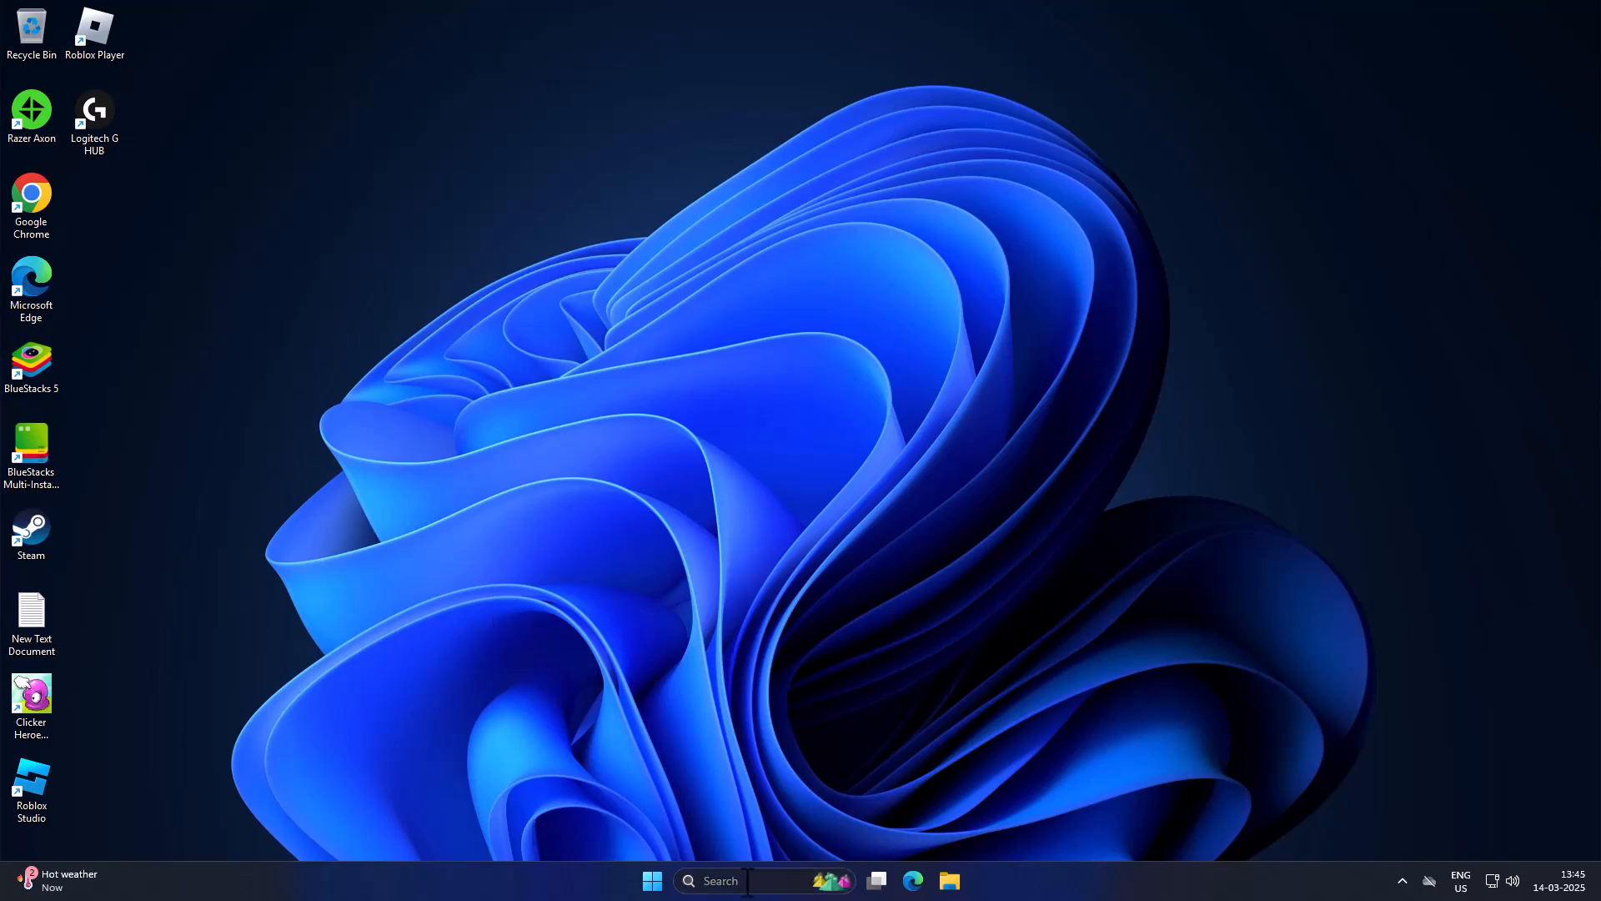
text(services)
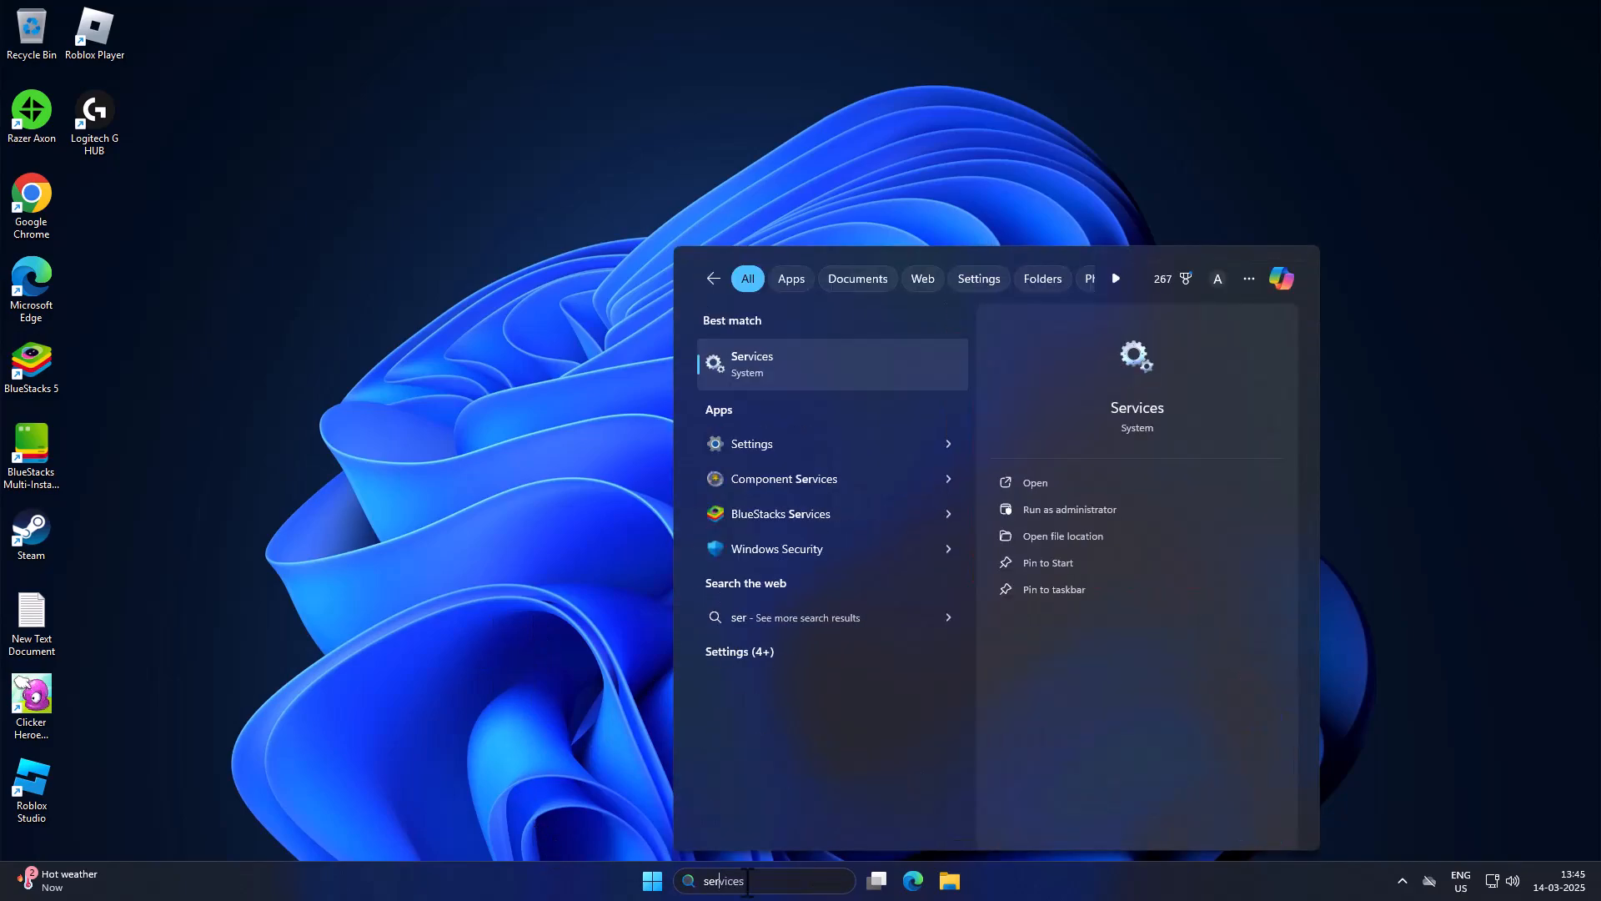
click(819, 372)
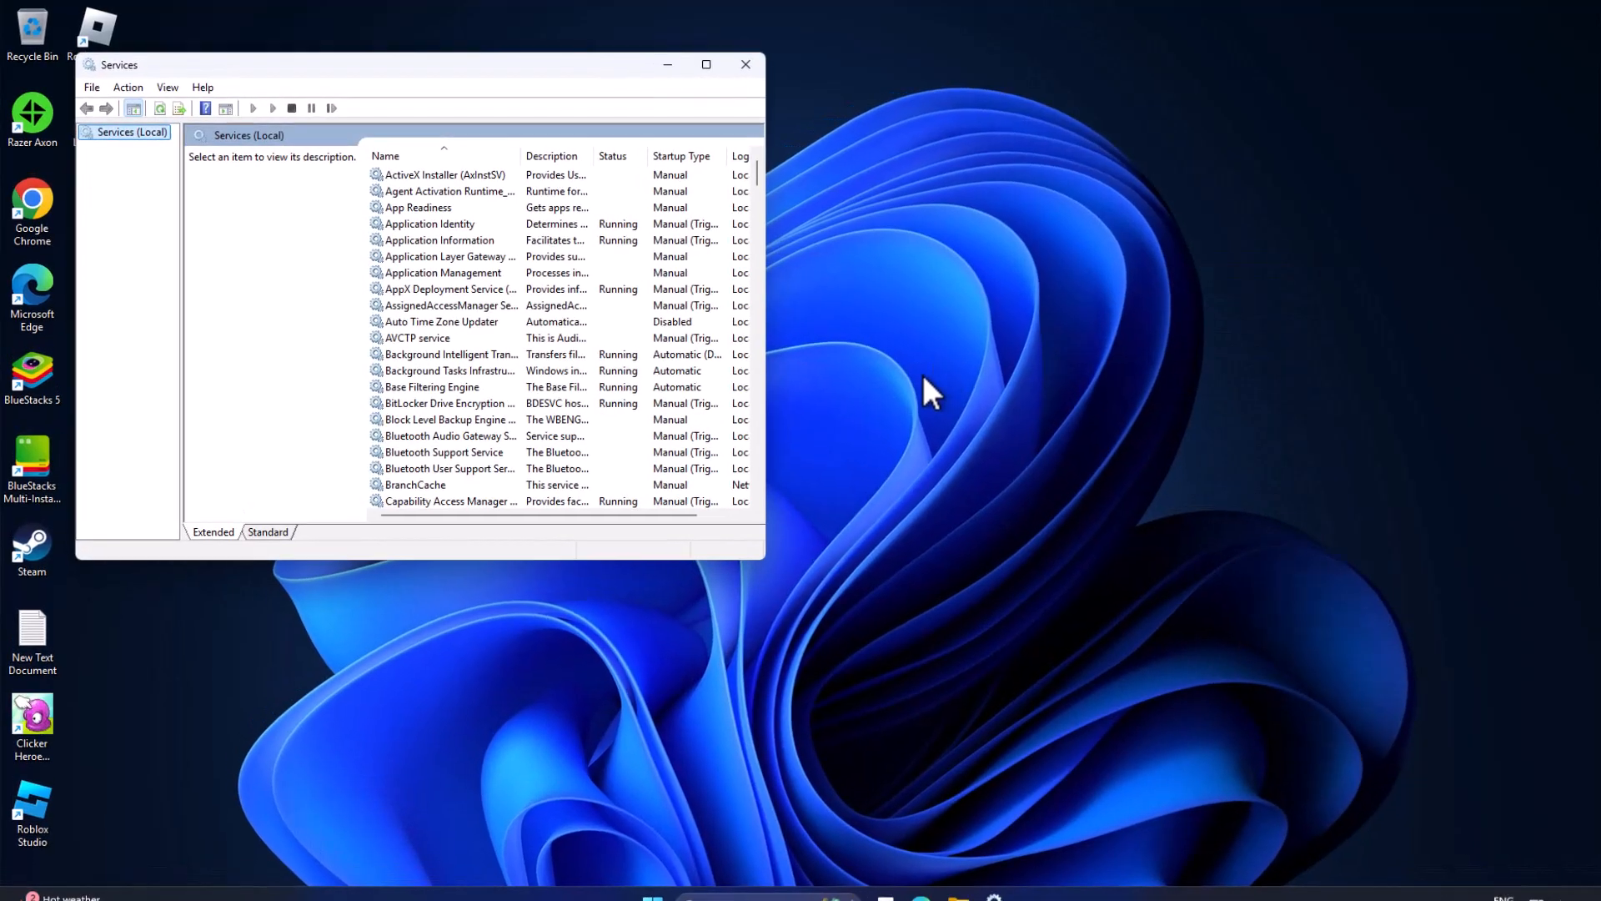
click(719, 61)
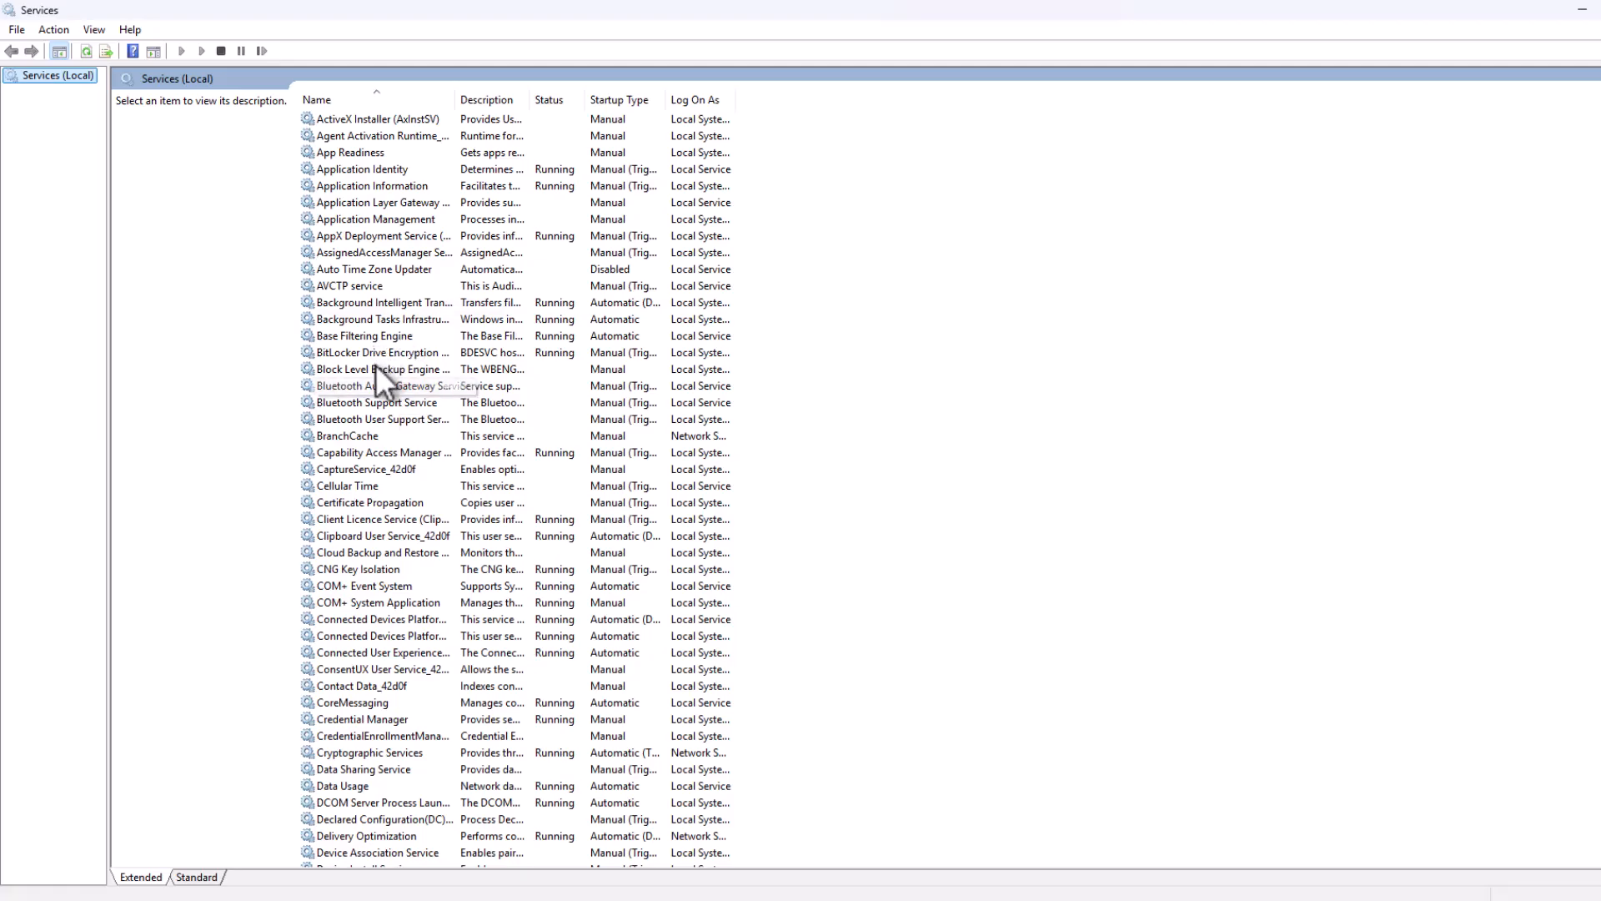
Step: Stop the SysMain service and apply Disabled as its startup type
click(364, 399)
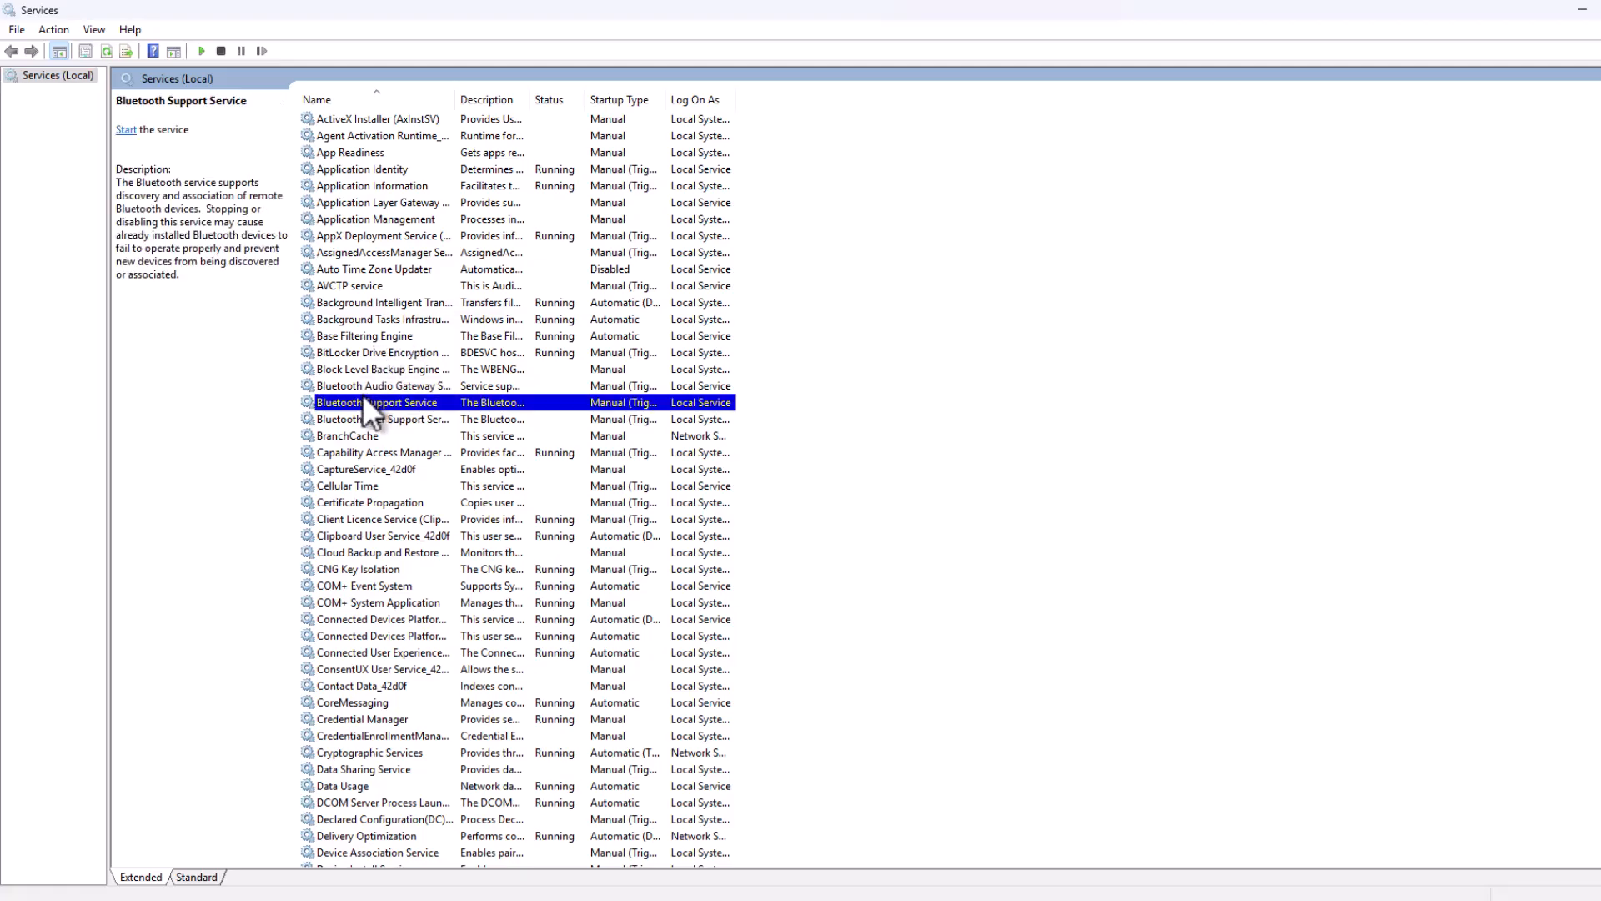
text(sys)
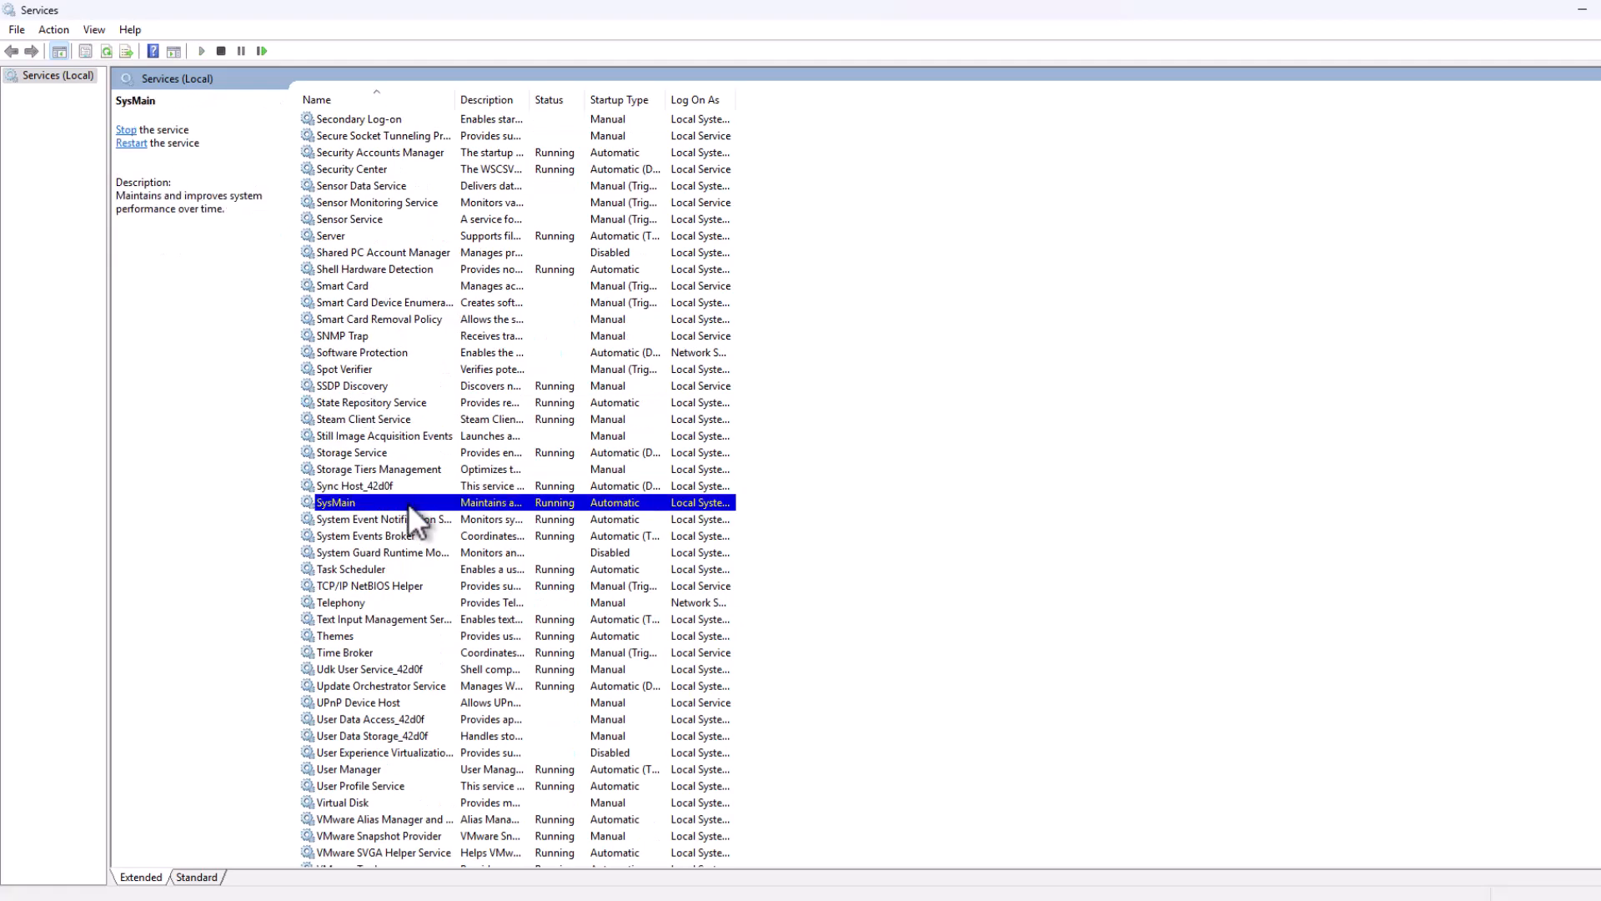
double_click(409, 503)
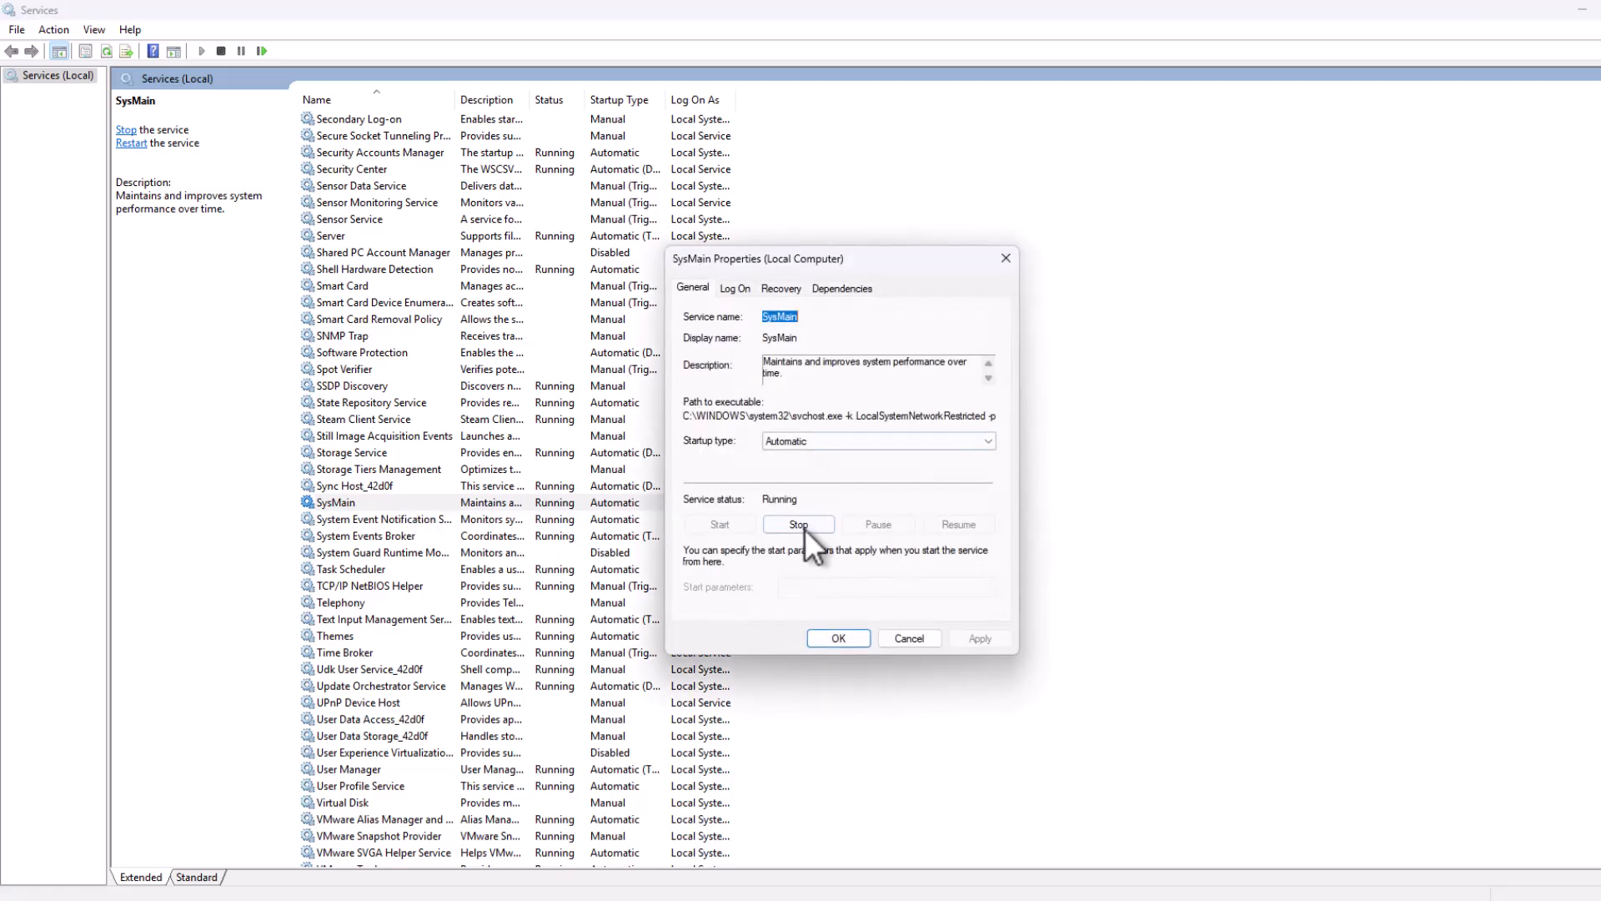
click(799, 525)
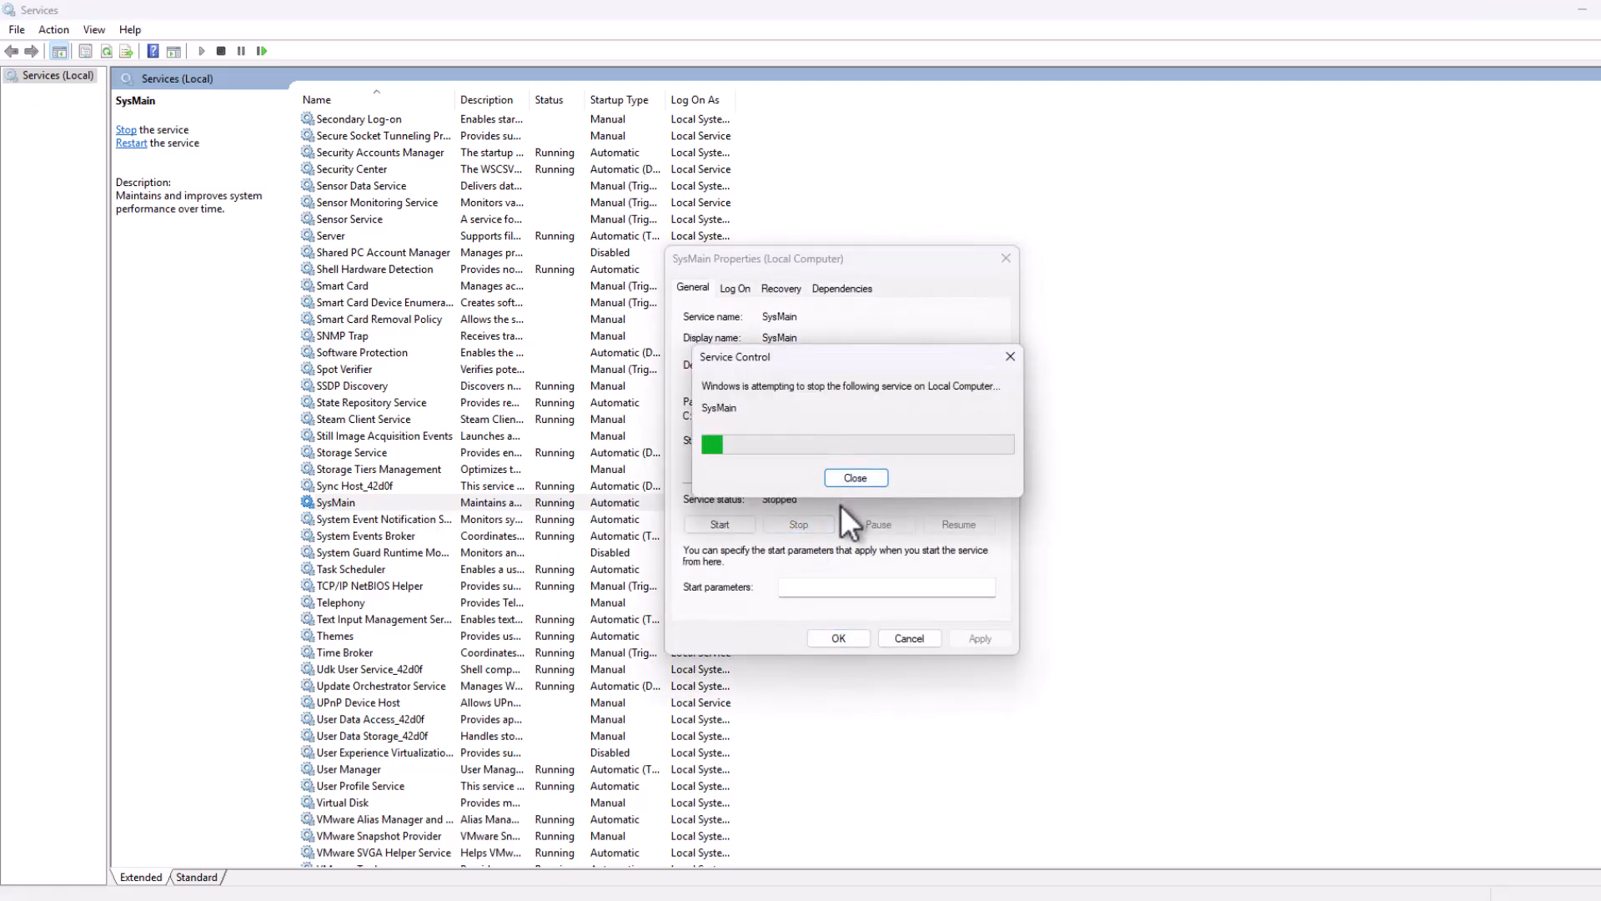
click(807, 443)
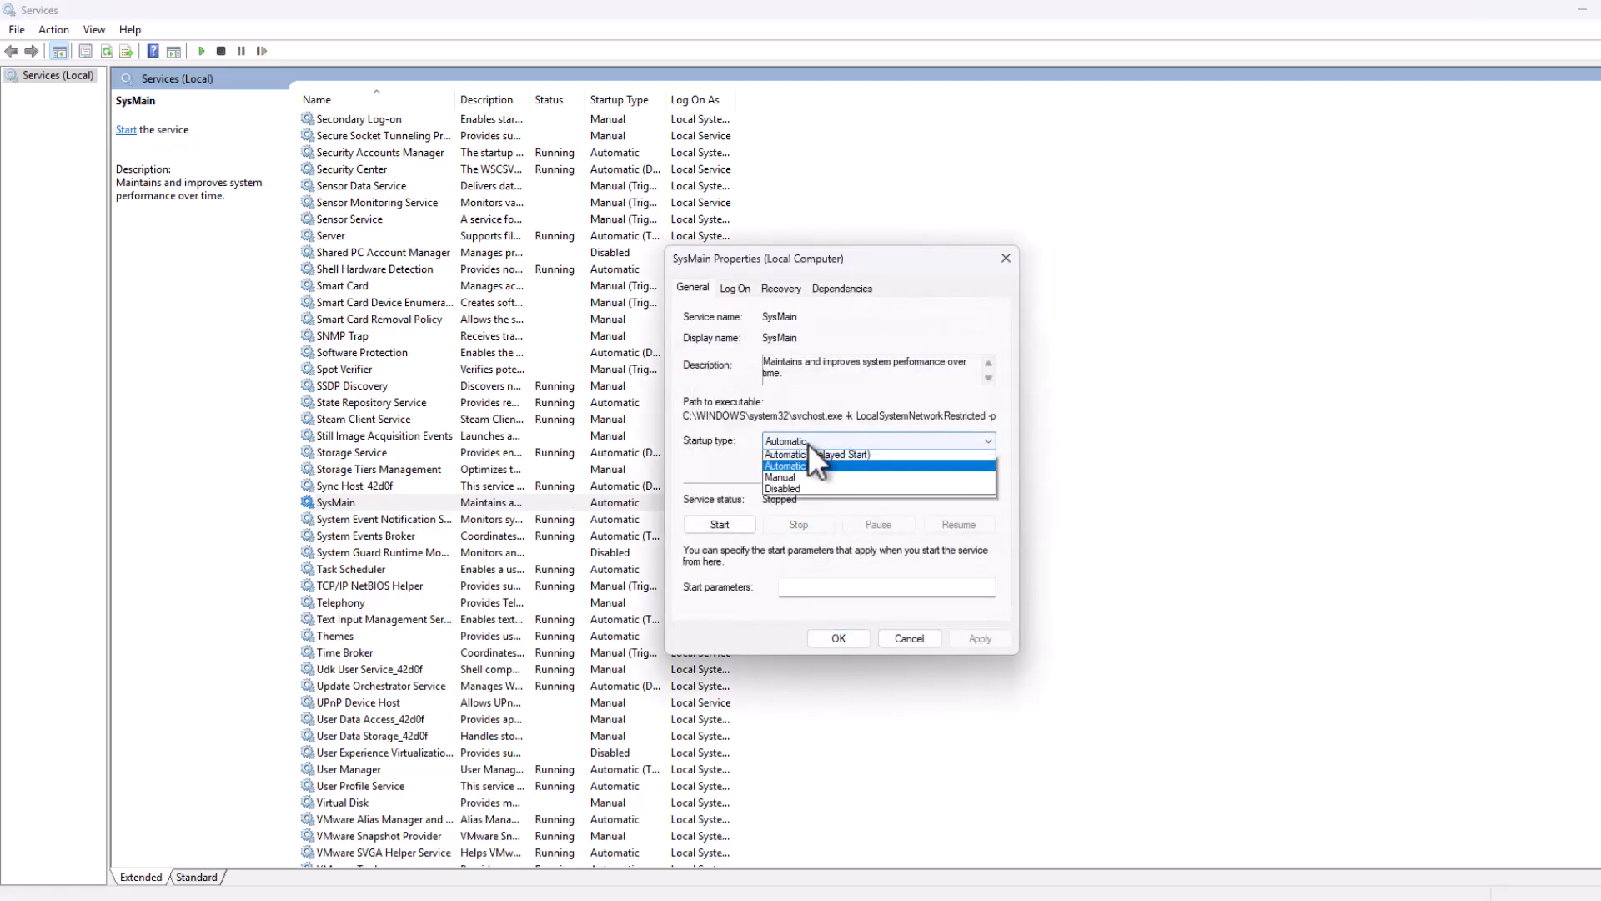
click(819, 490)
click(984, 640)
click(837, 639)
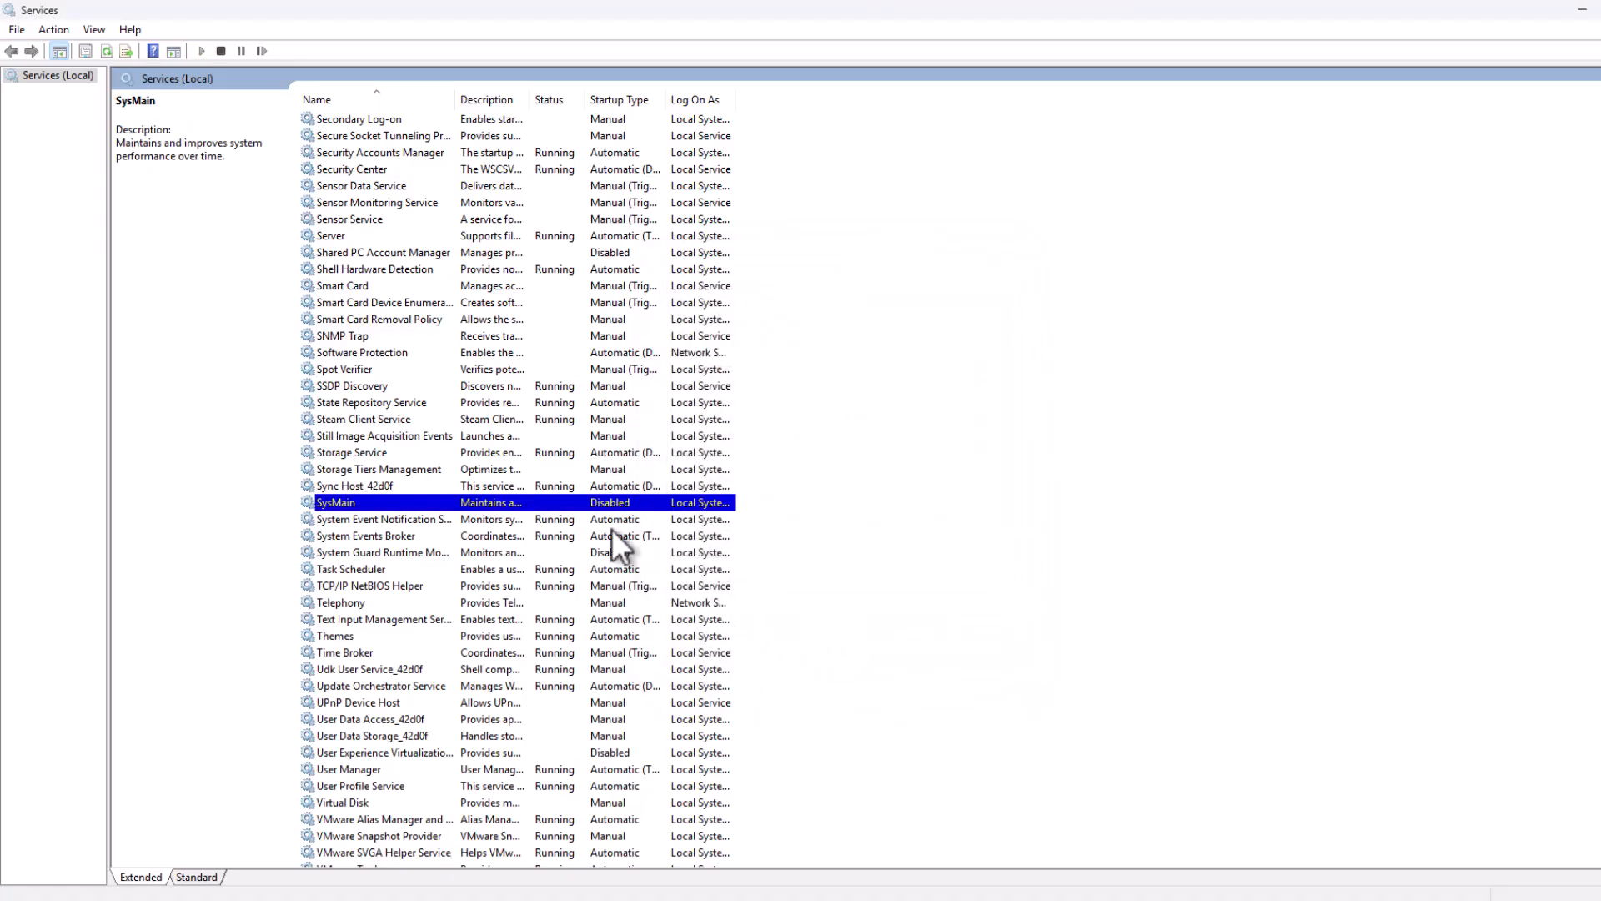
Step: Stop the Windows Search service and apply Disabled as its startup type
key(w)
key(i)
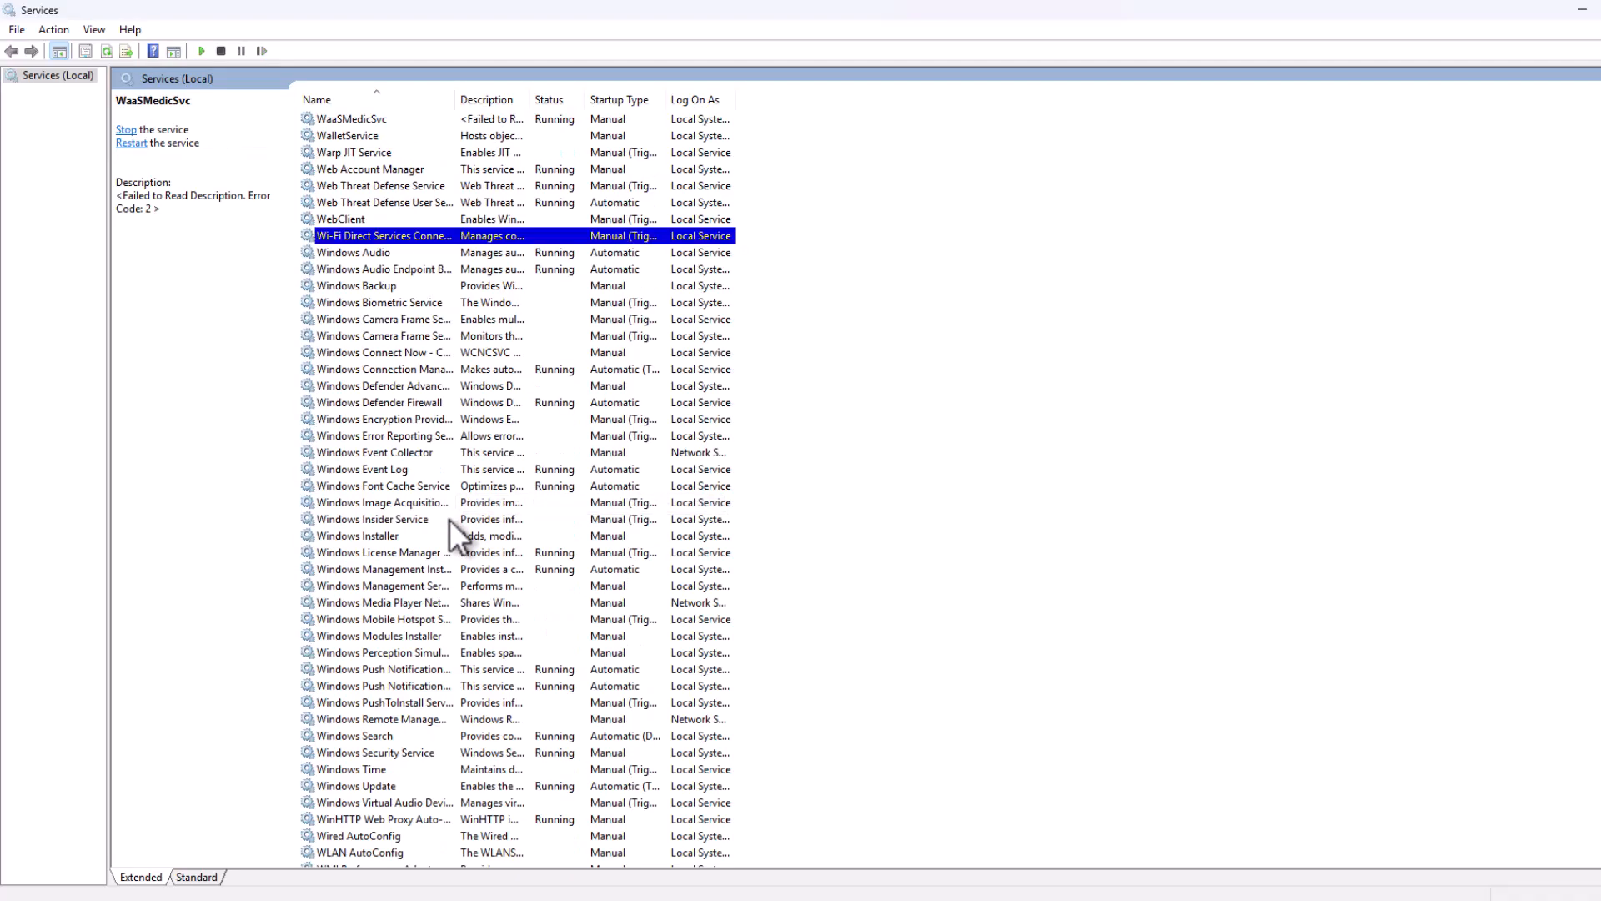
key(n)
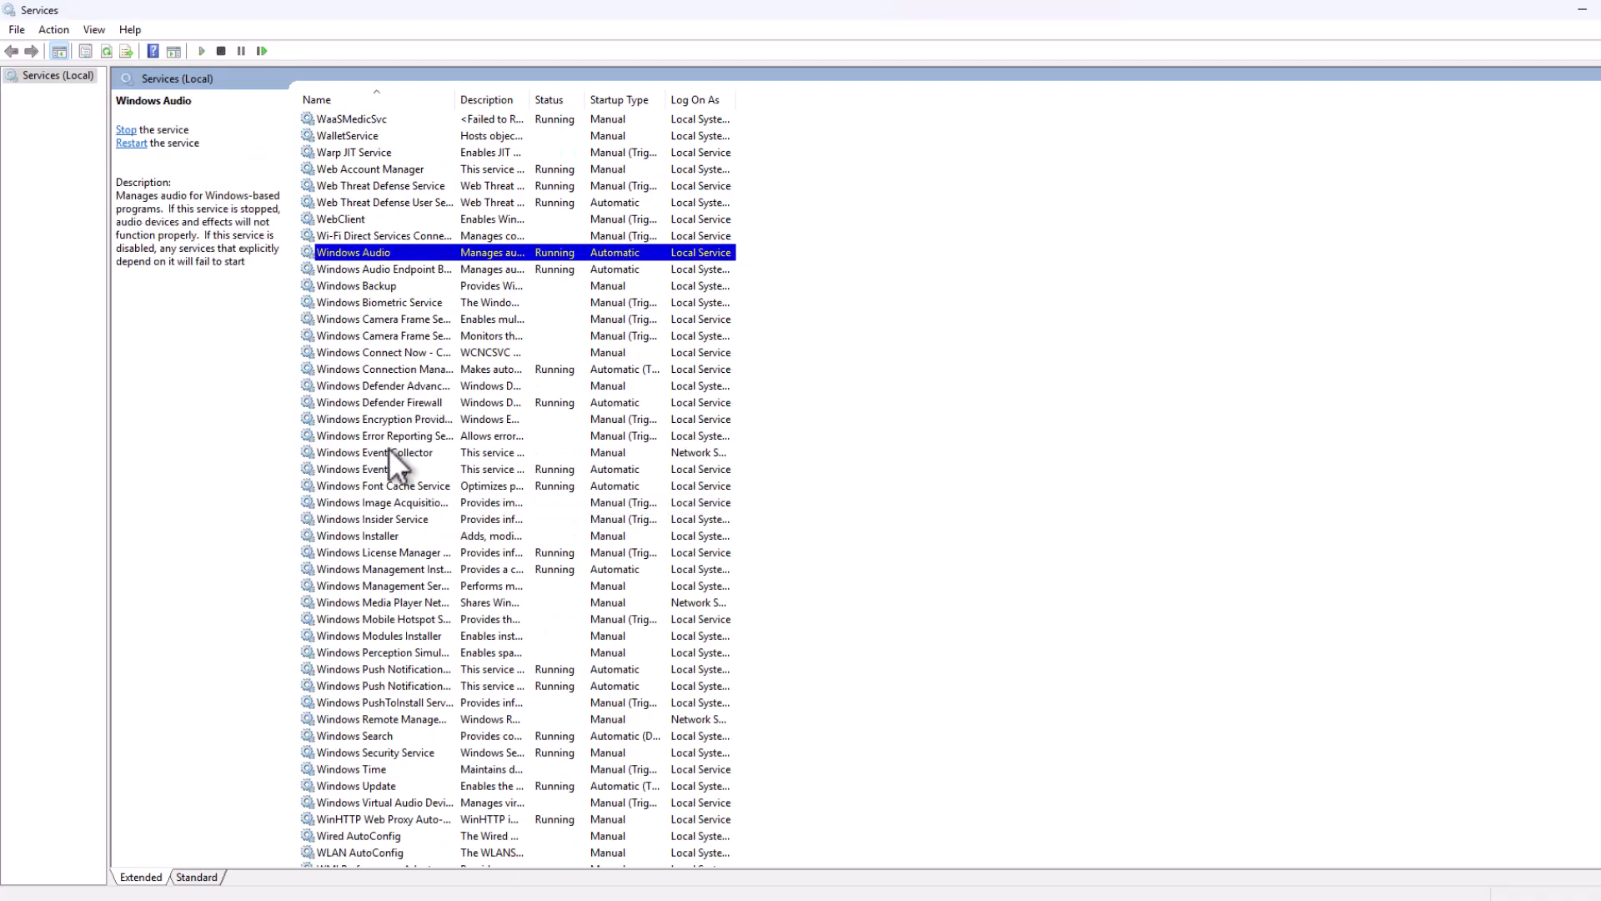
scroll(387, 447, down, 3)
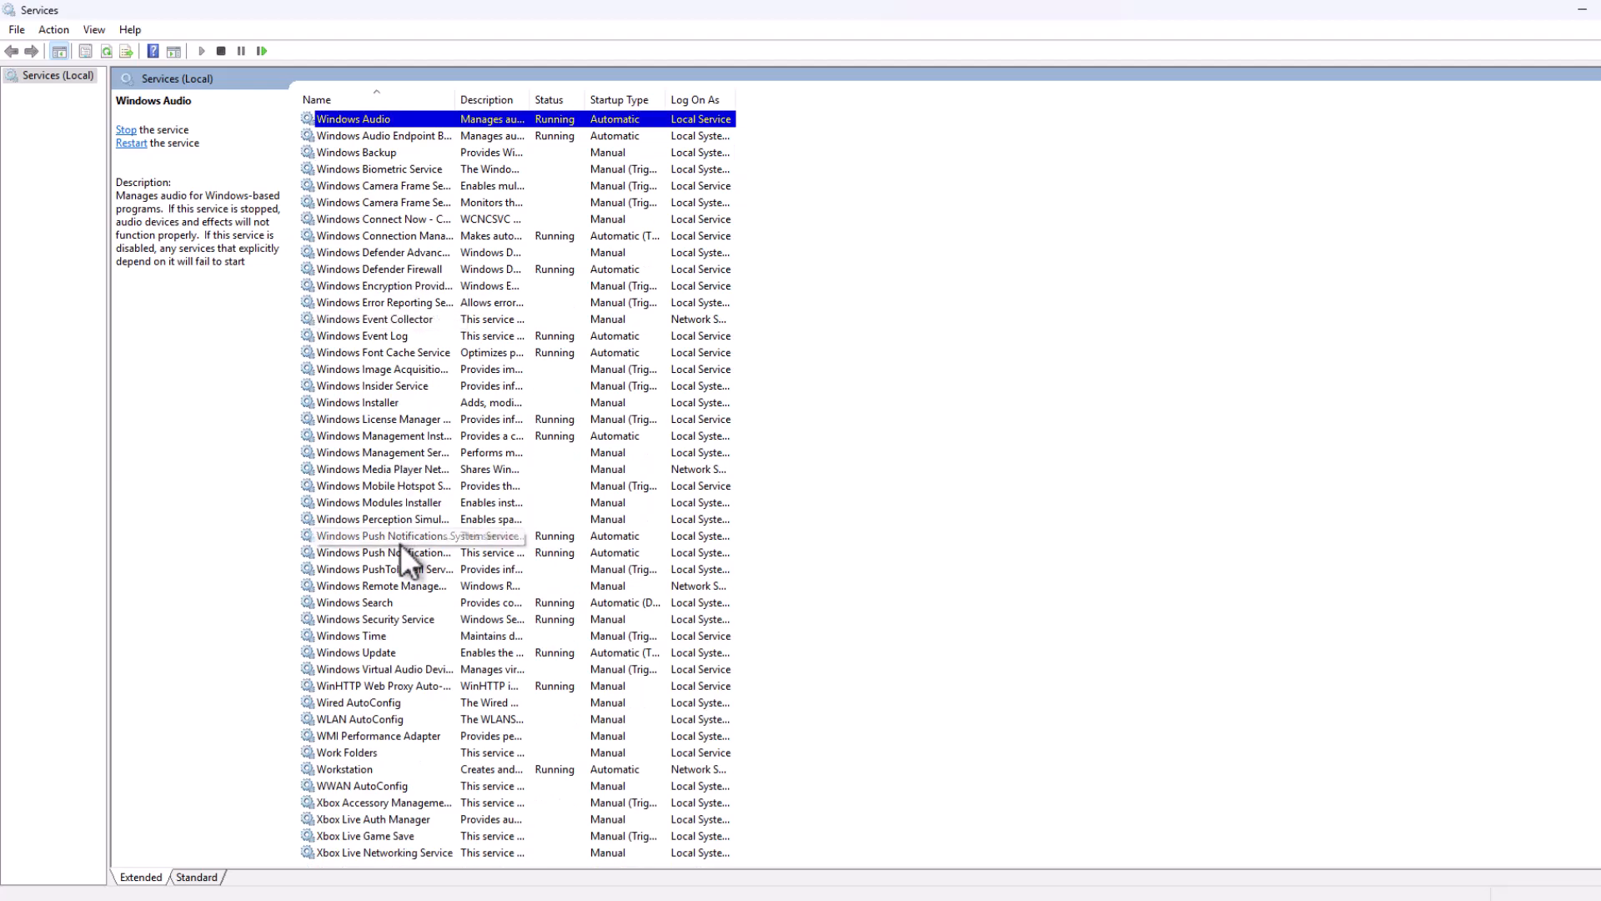
click(382, 635)
double_click(380, 602)
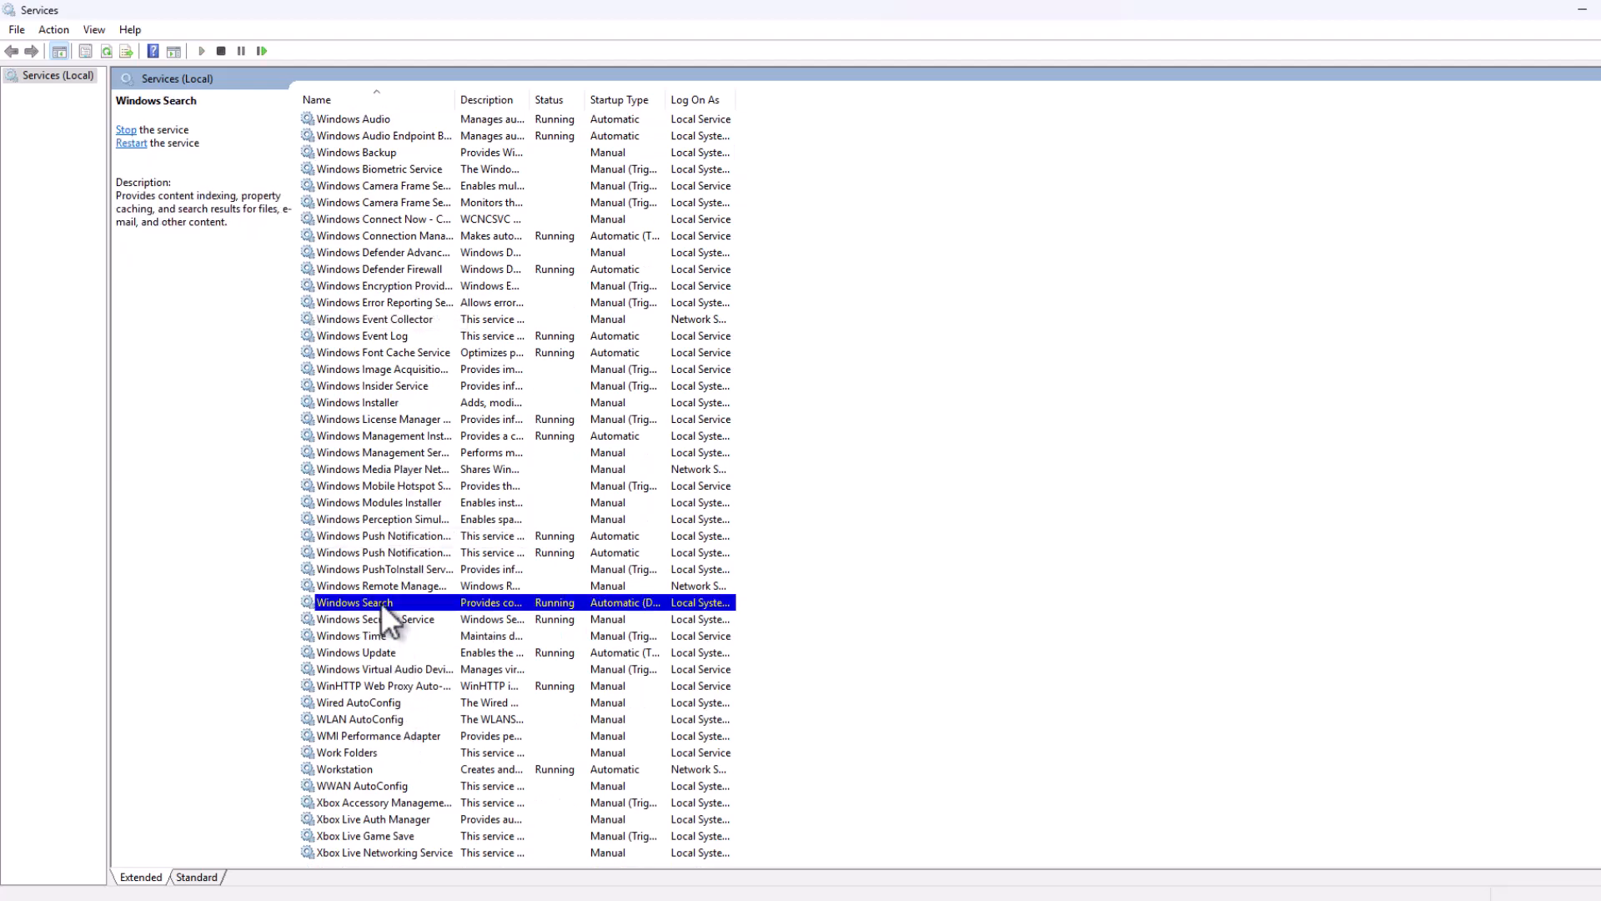
click(780, 524)
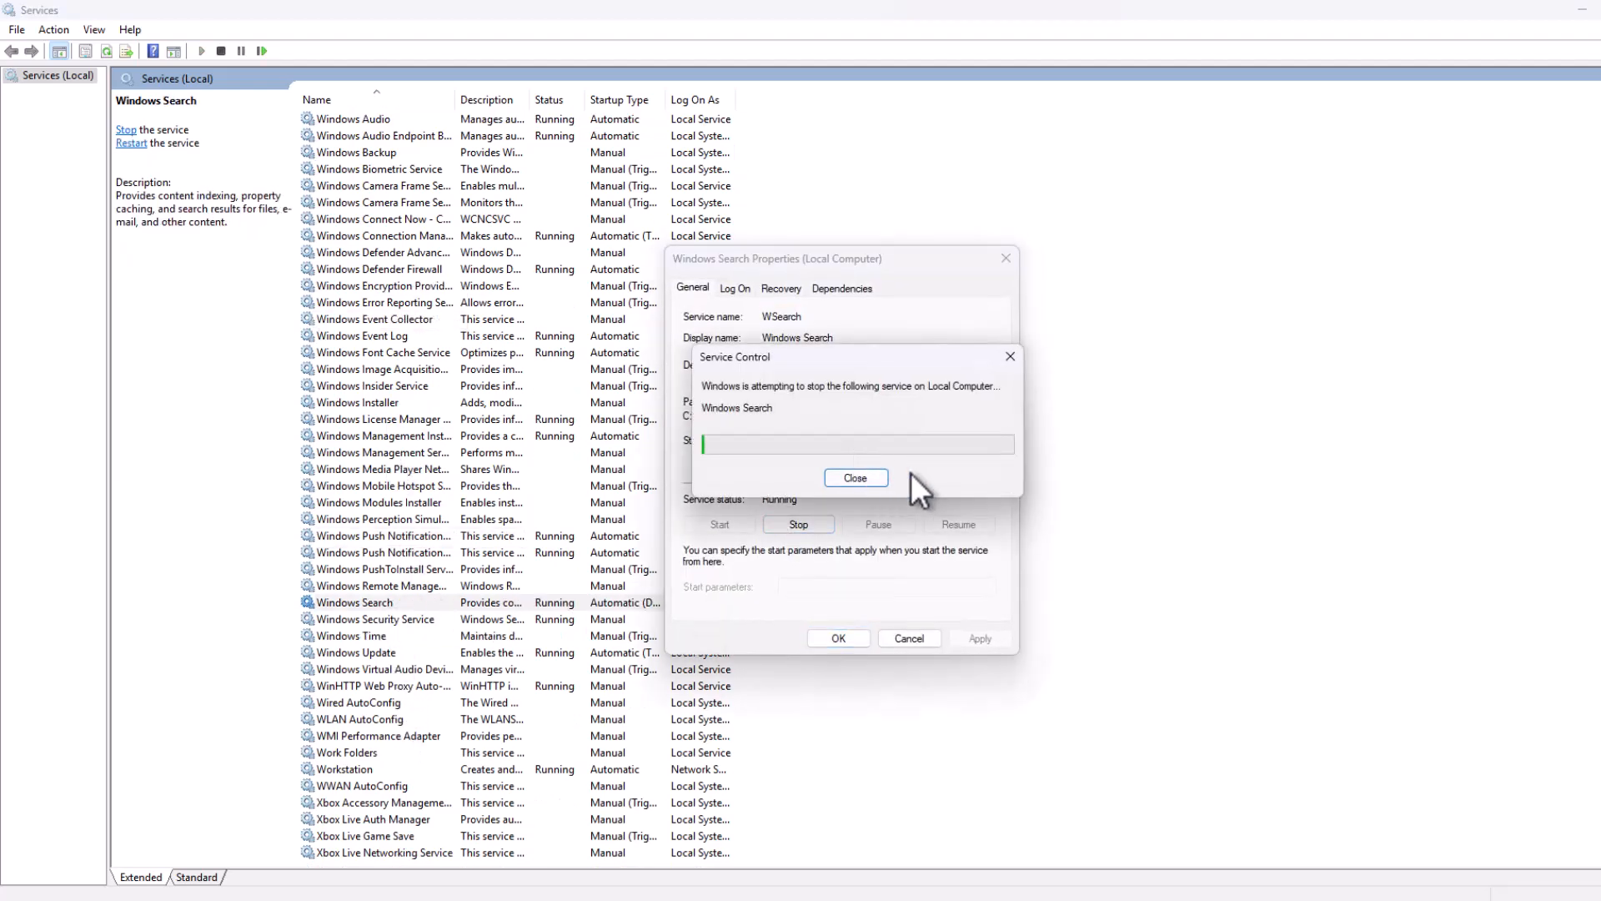
click(899, 448)
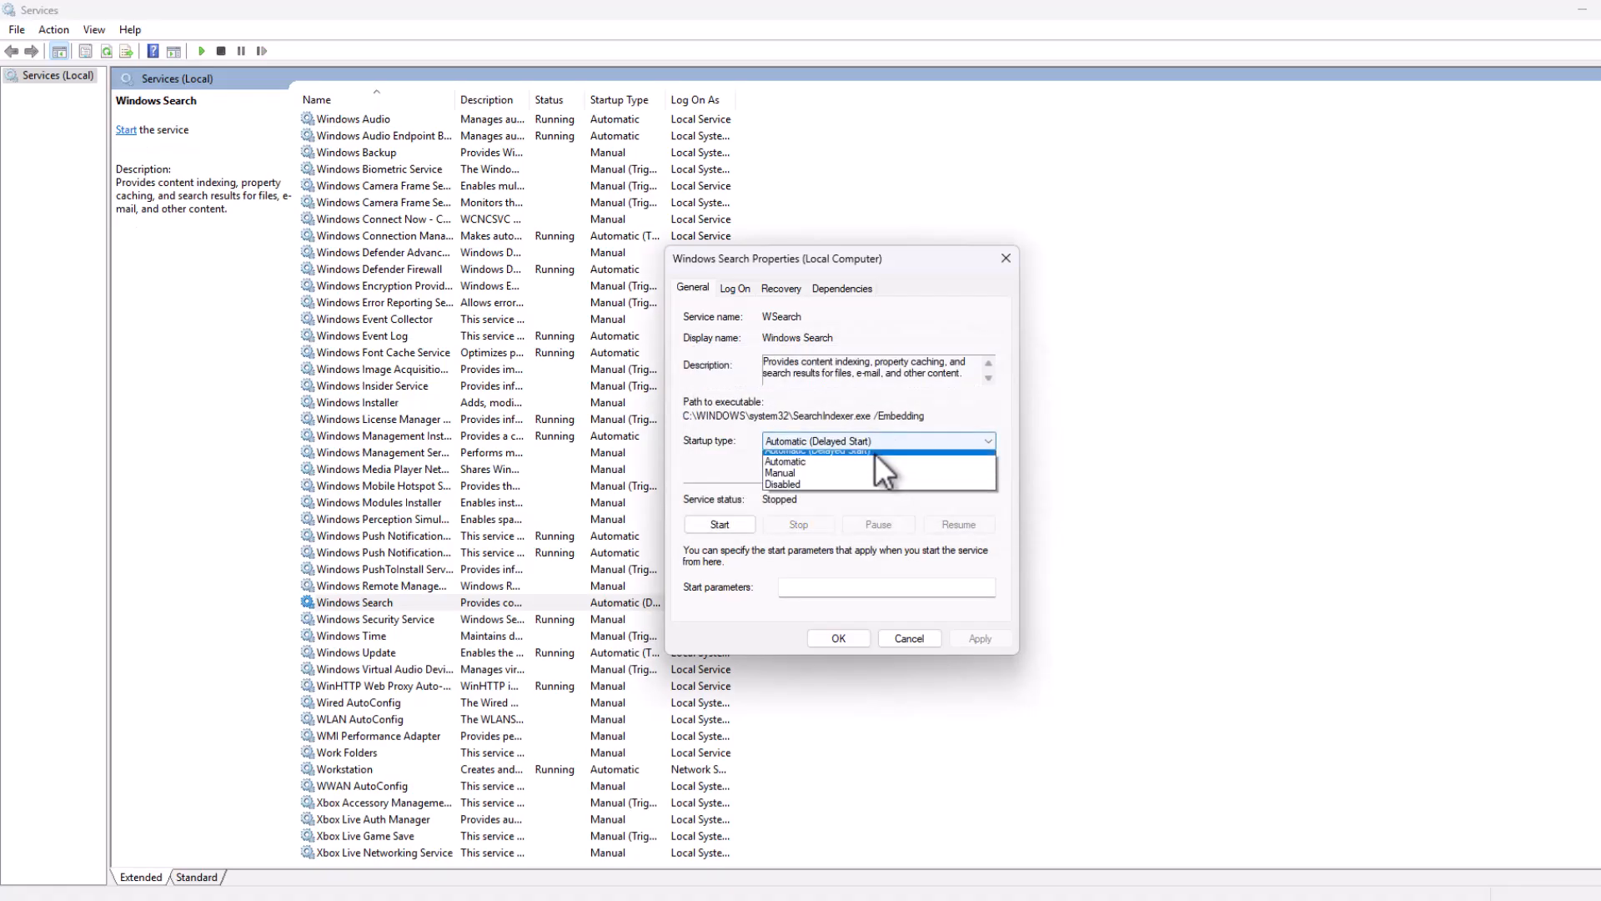
click(823, 487)
click(964, 641)
click(841, 637)
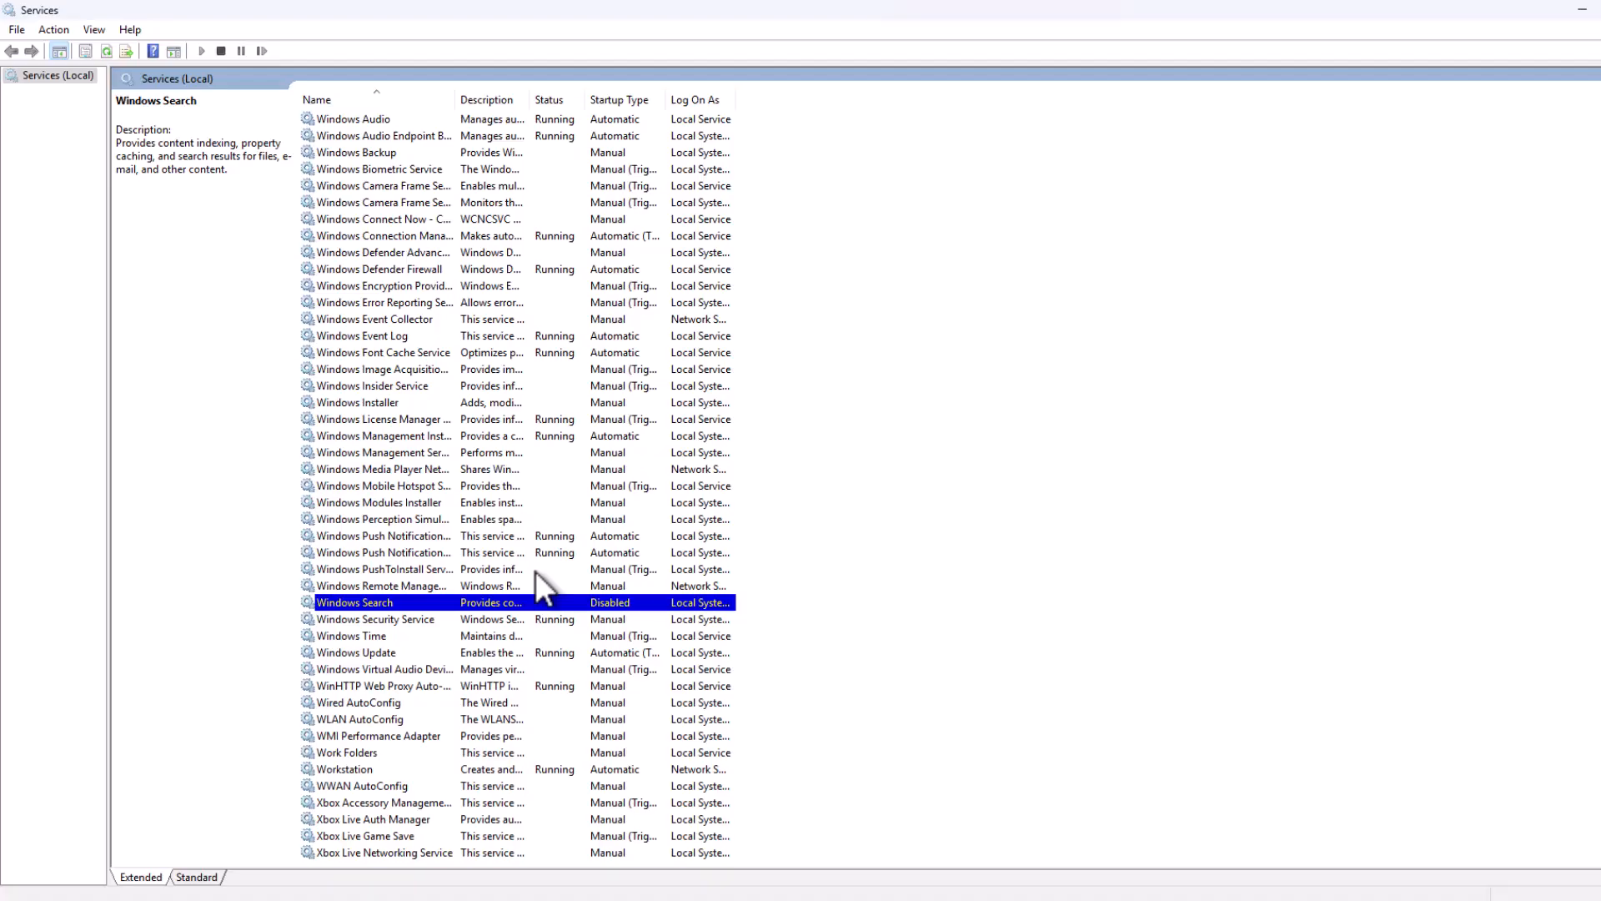
Step: Set the Connected User Experiences and Telemetry service's startup type to Disabled and stop the service
text(con)
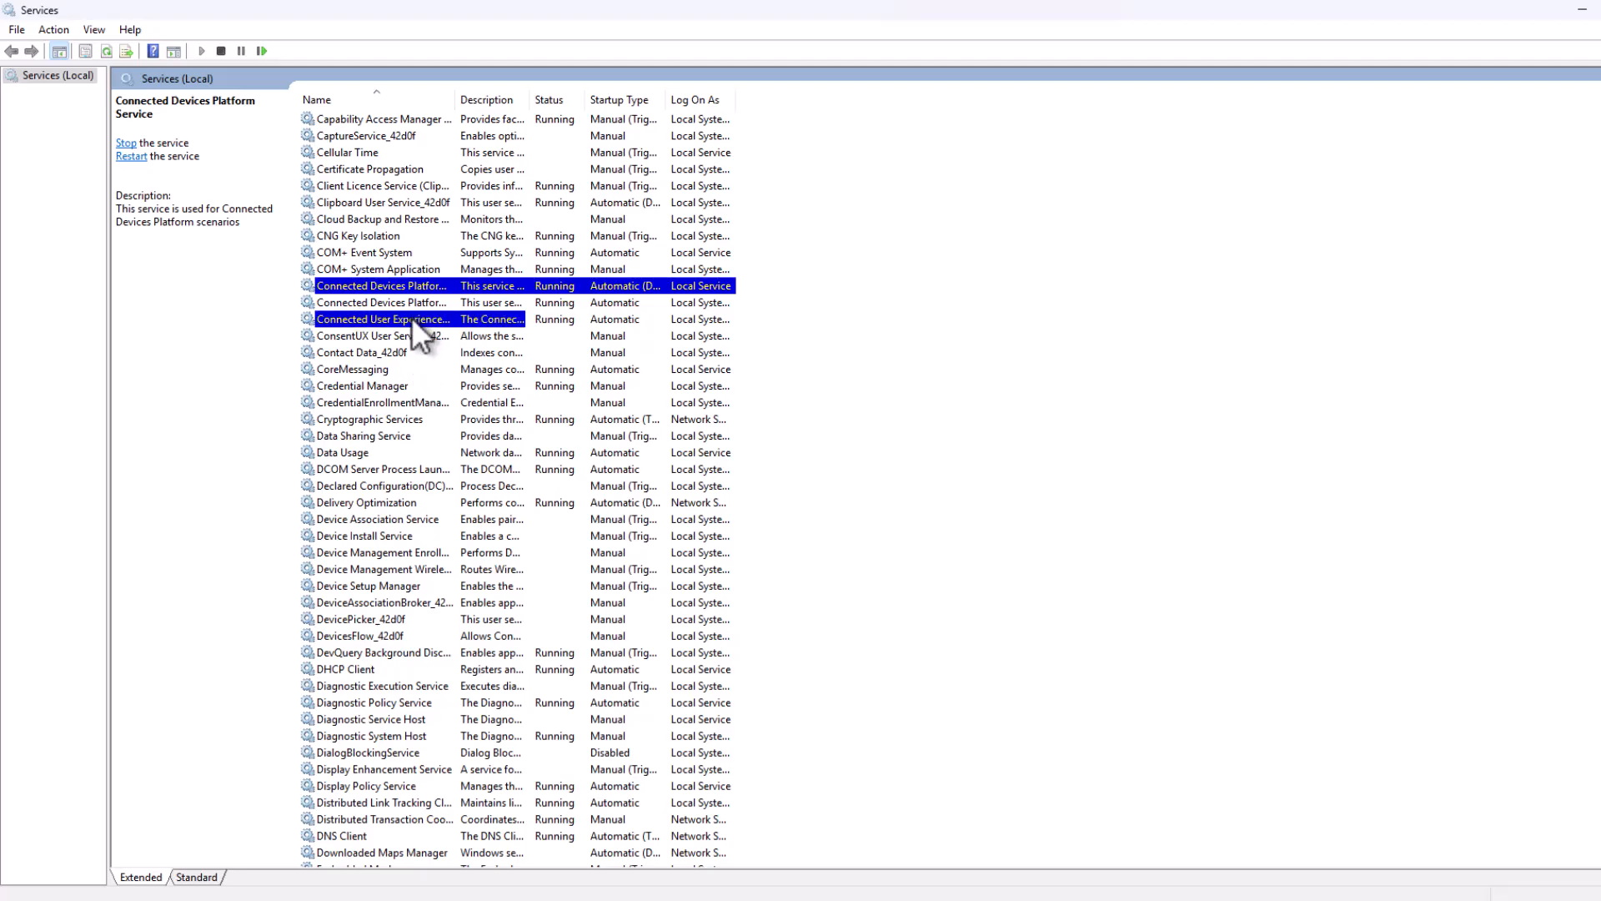
click(412, 318)
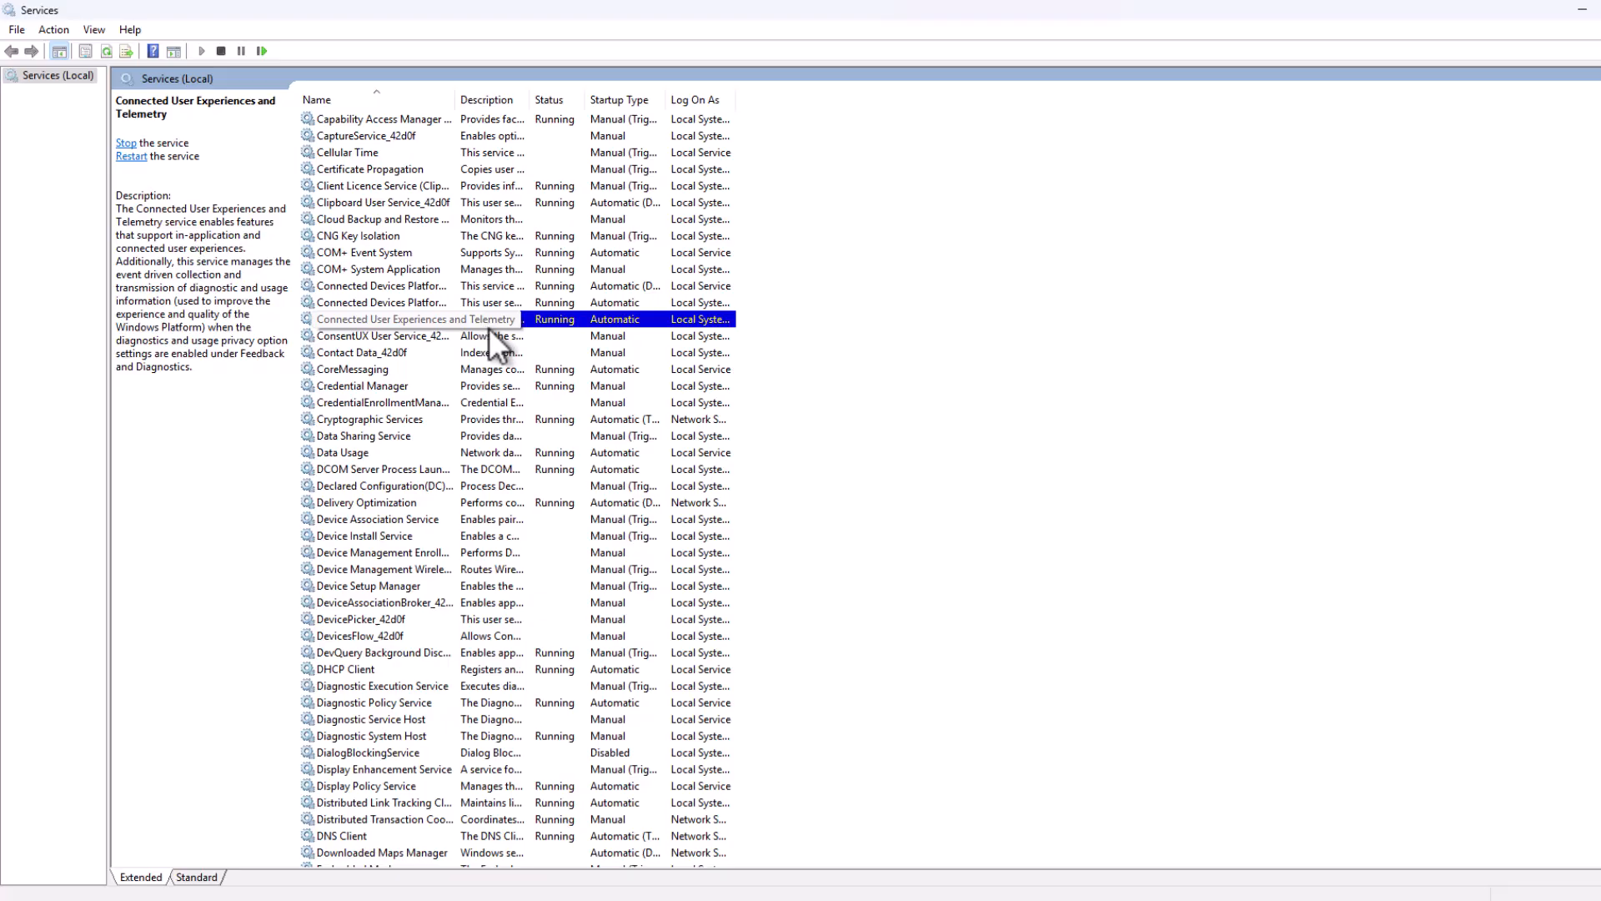
double_click(517, 320)
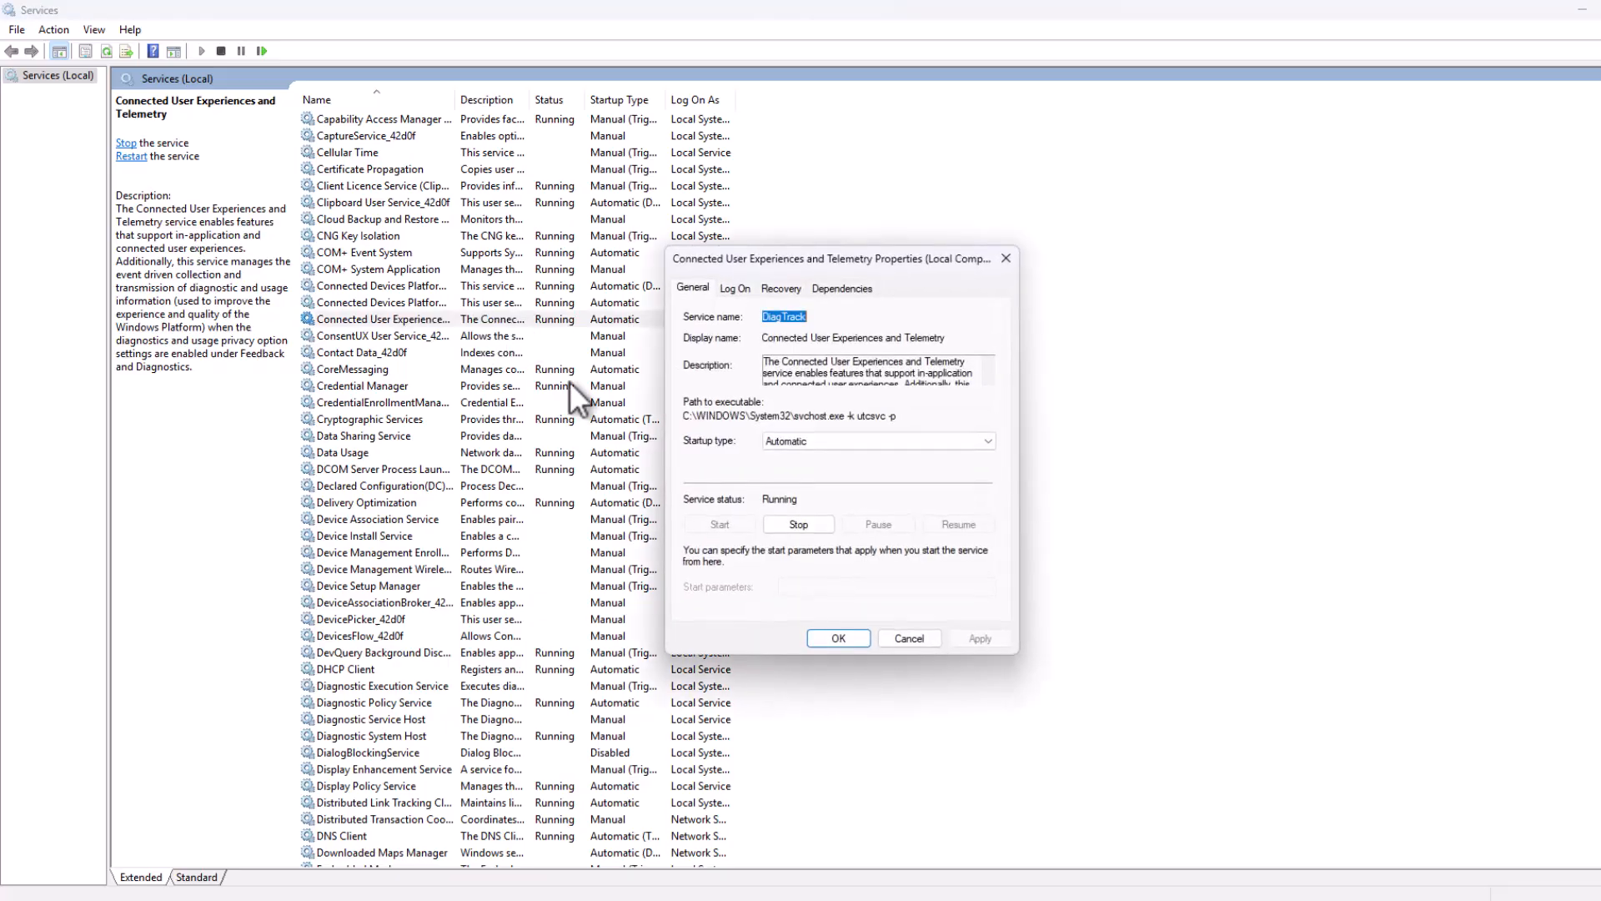
click(803, 437)
click(790, 492)
click(800, 524)
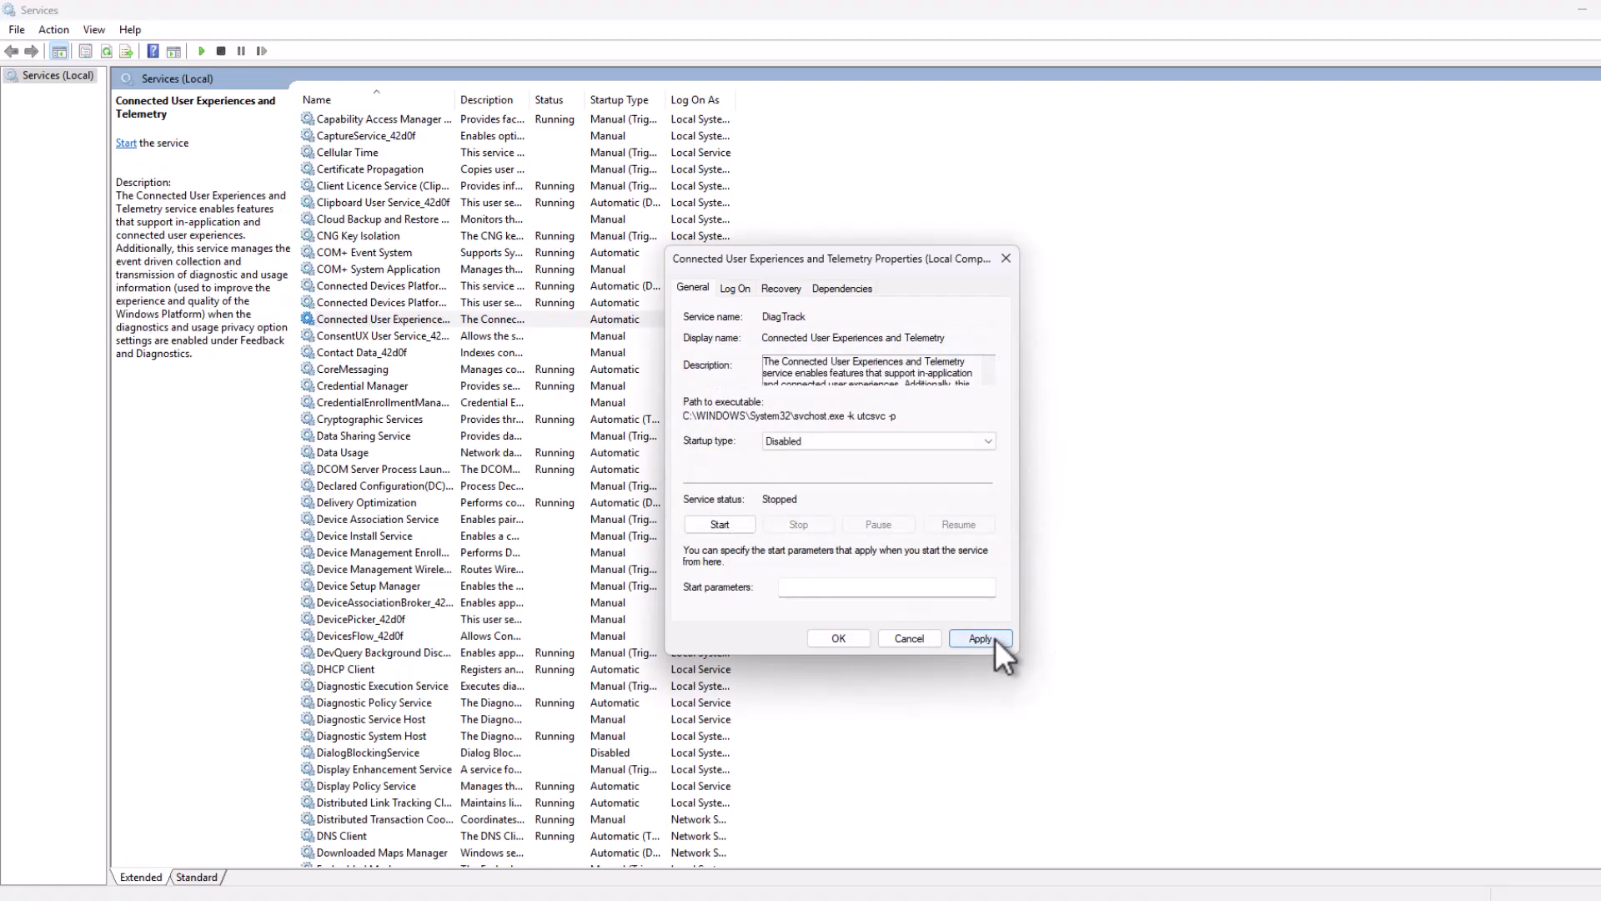
click(993, 638)
click(838, 638)
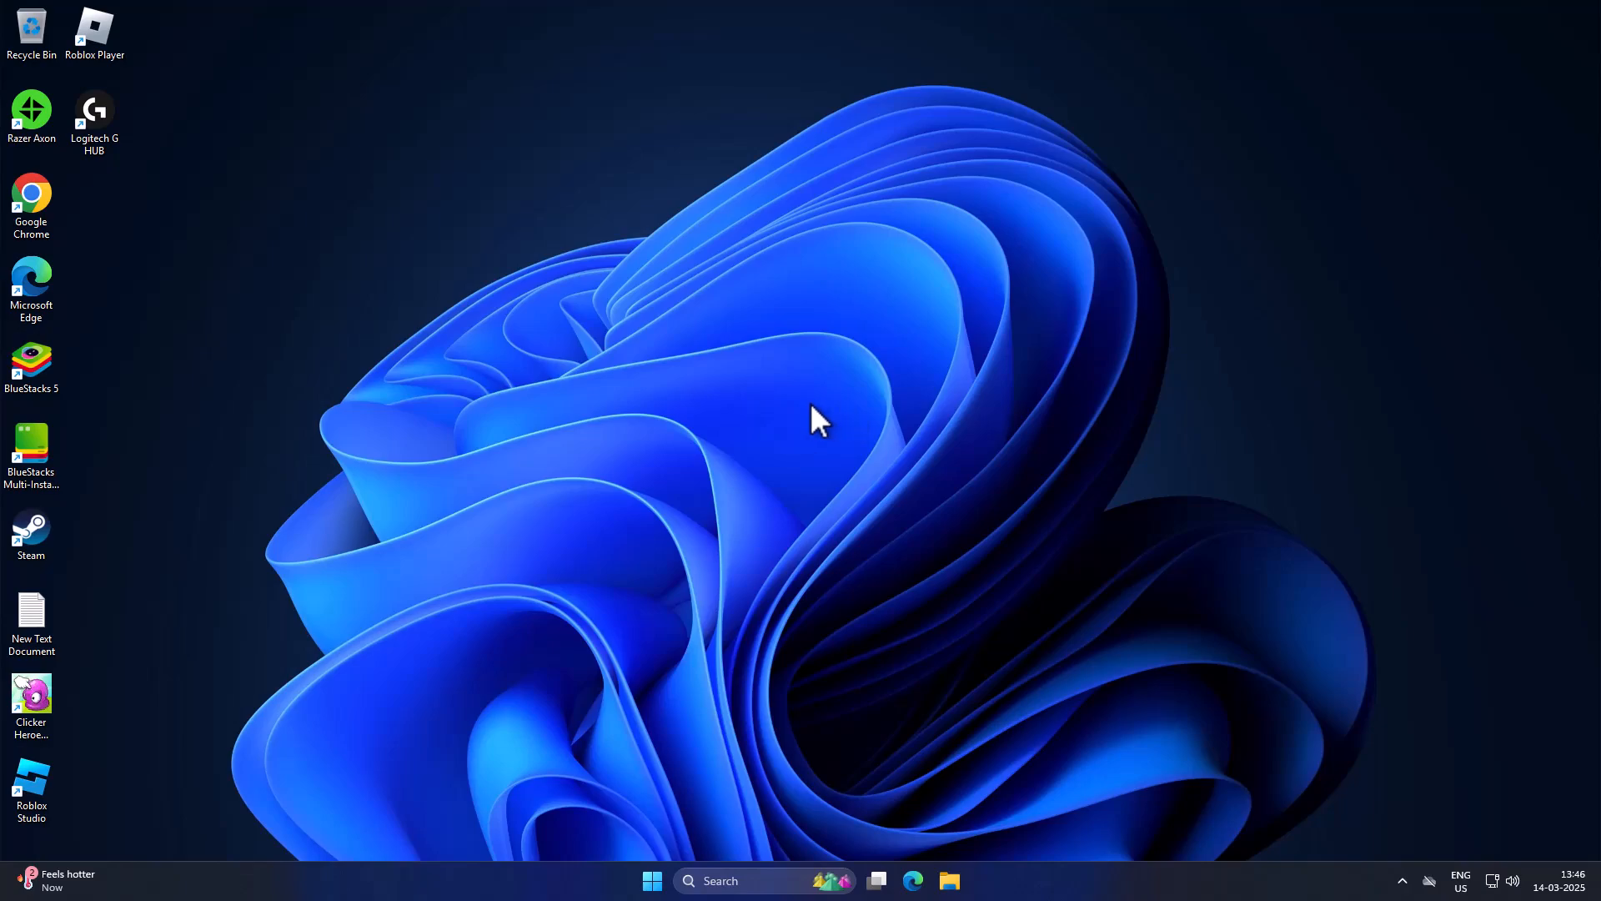
Step: Search Windows for the advanced system settings and open the Performance Options from System Properties
click(727, 880)
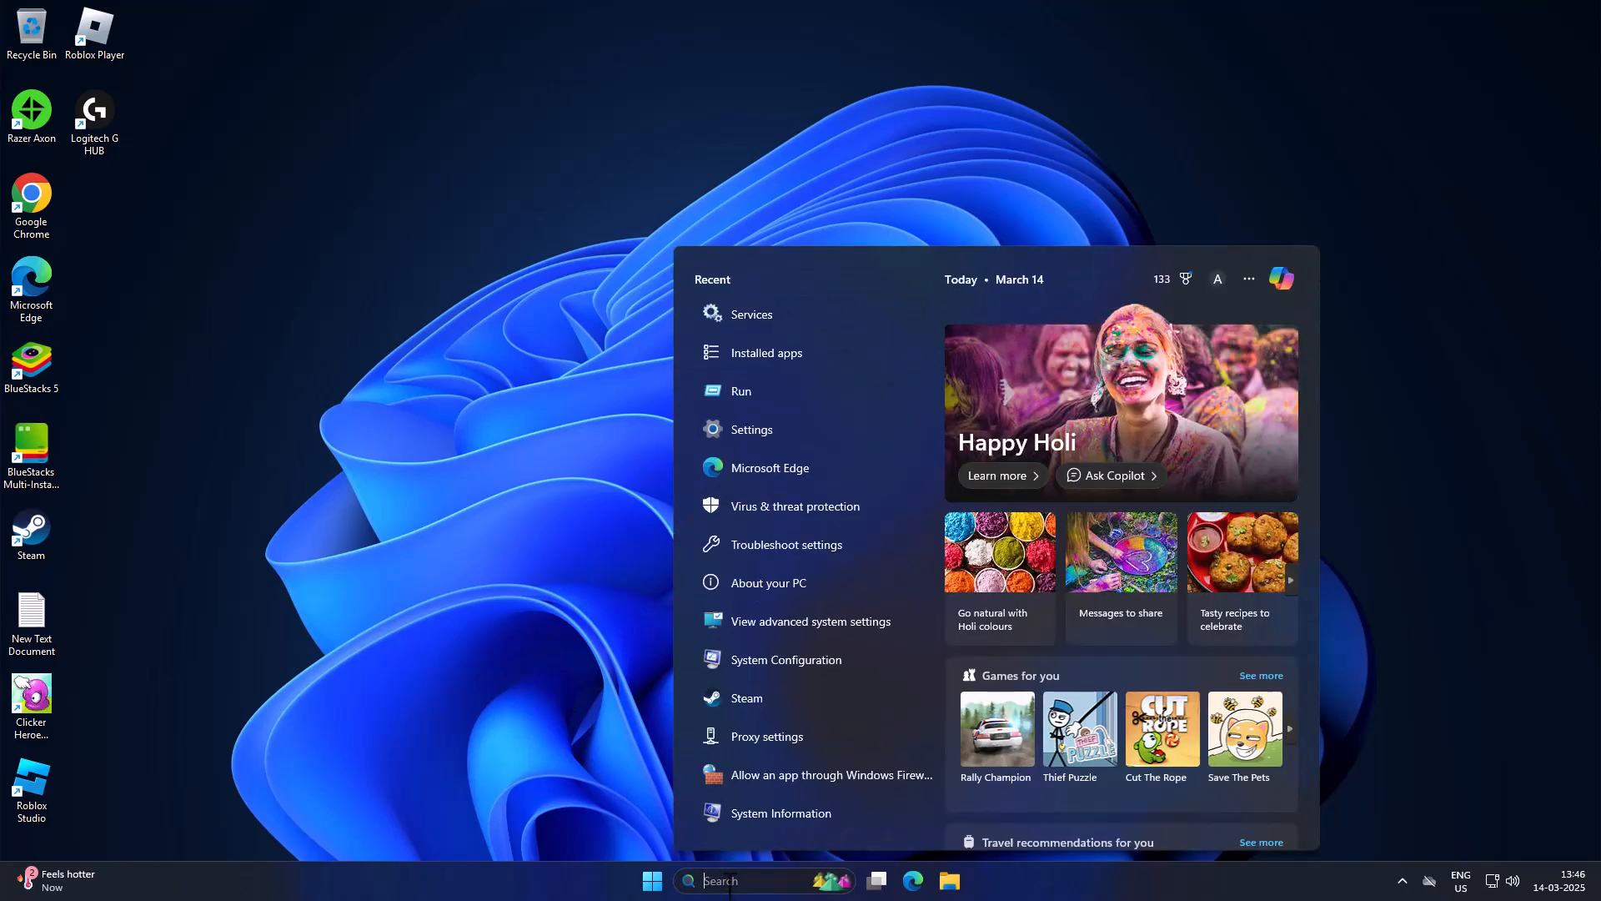
text(ad)
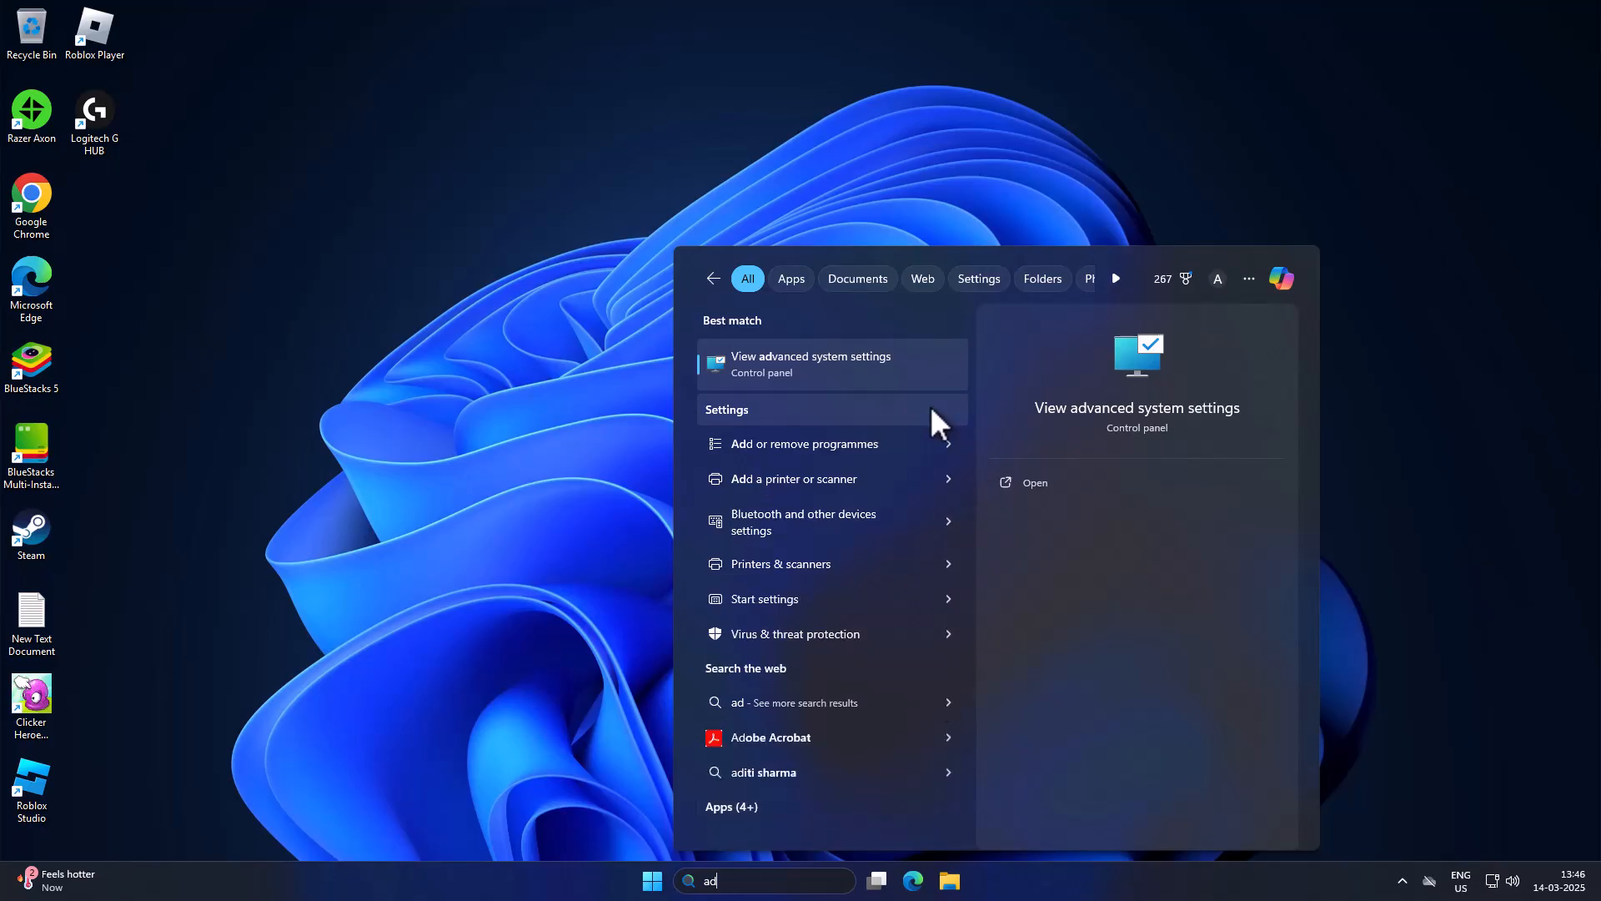
click(869, 367)
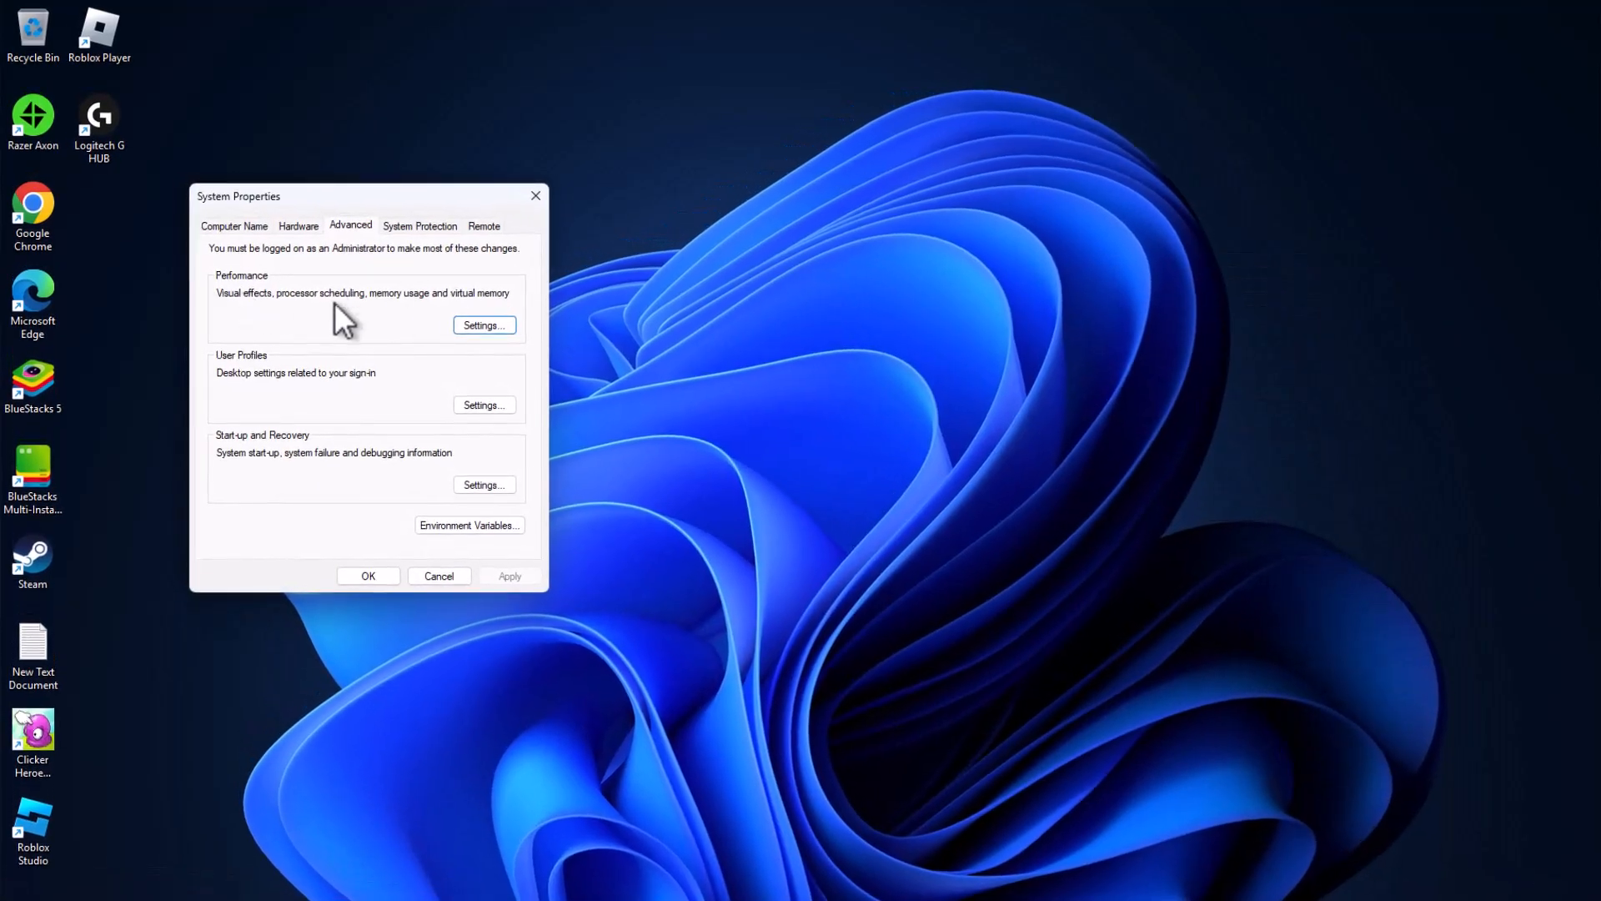
click(472, 328)
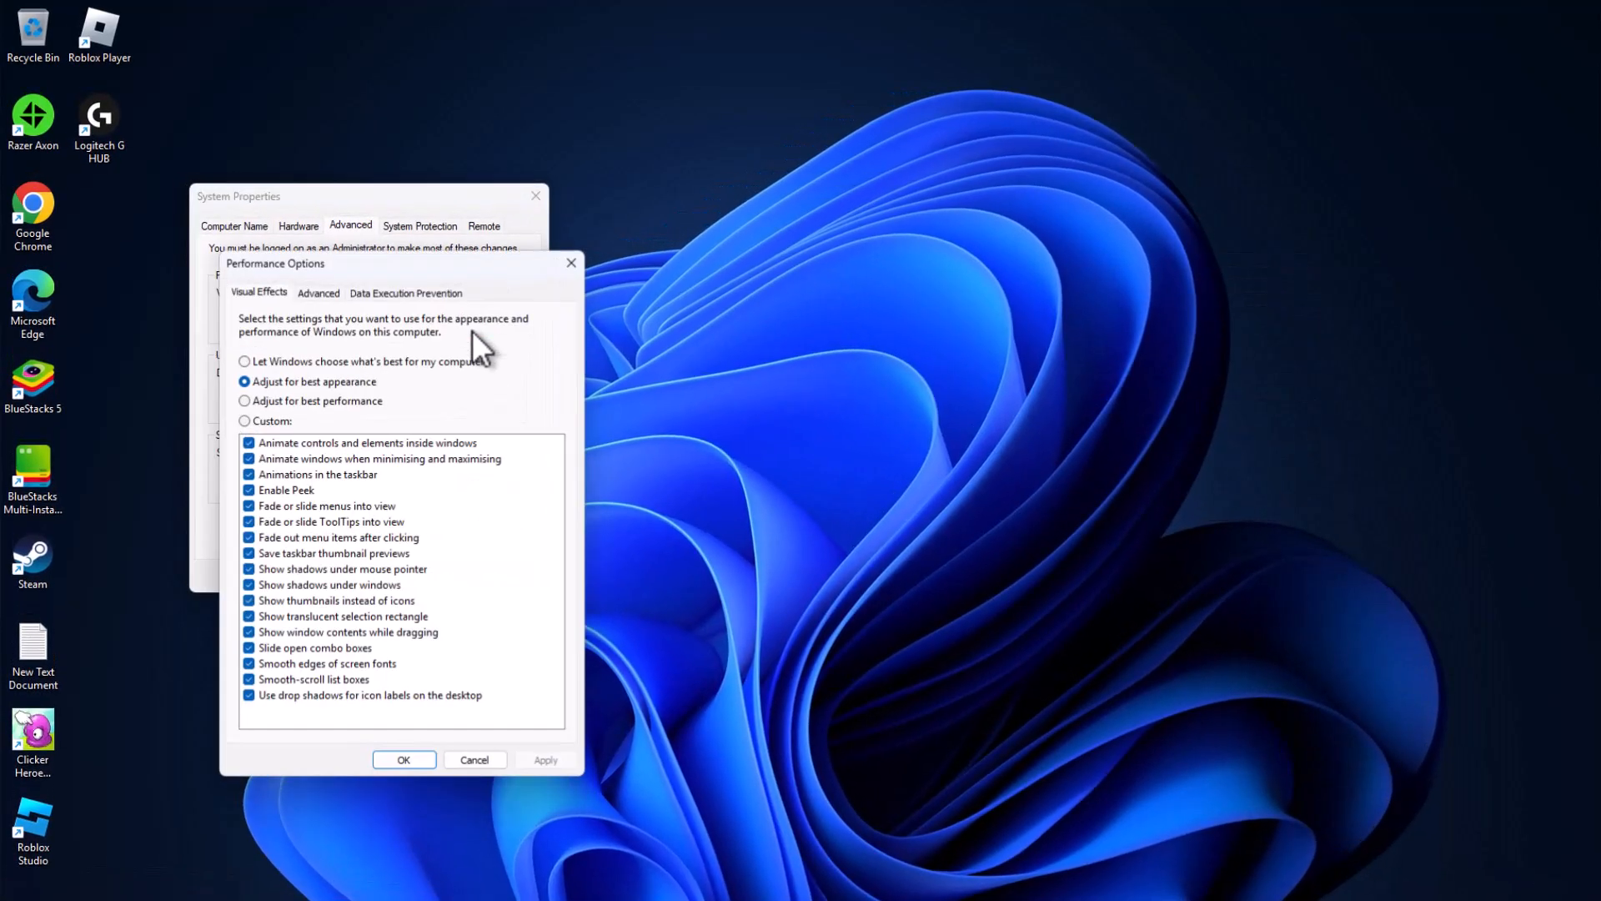
Step: Open the virtual memory settings, turn off automatic paging file management and choose a custom size for drive C:
click(316, 293)
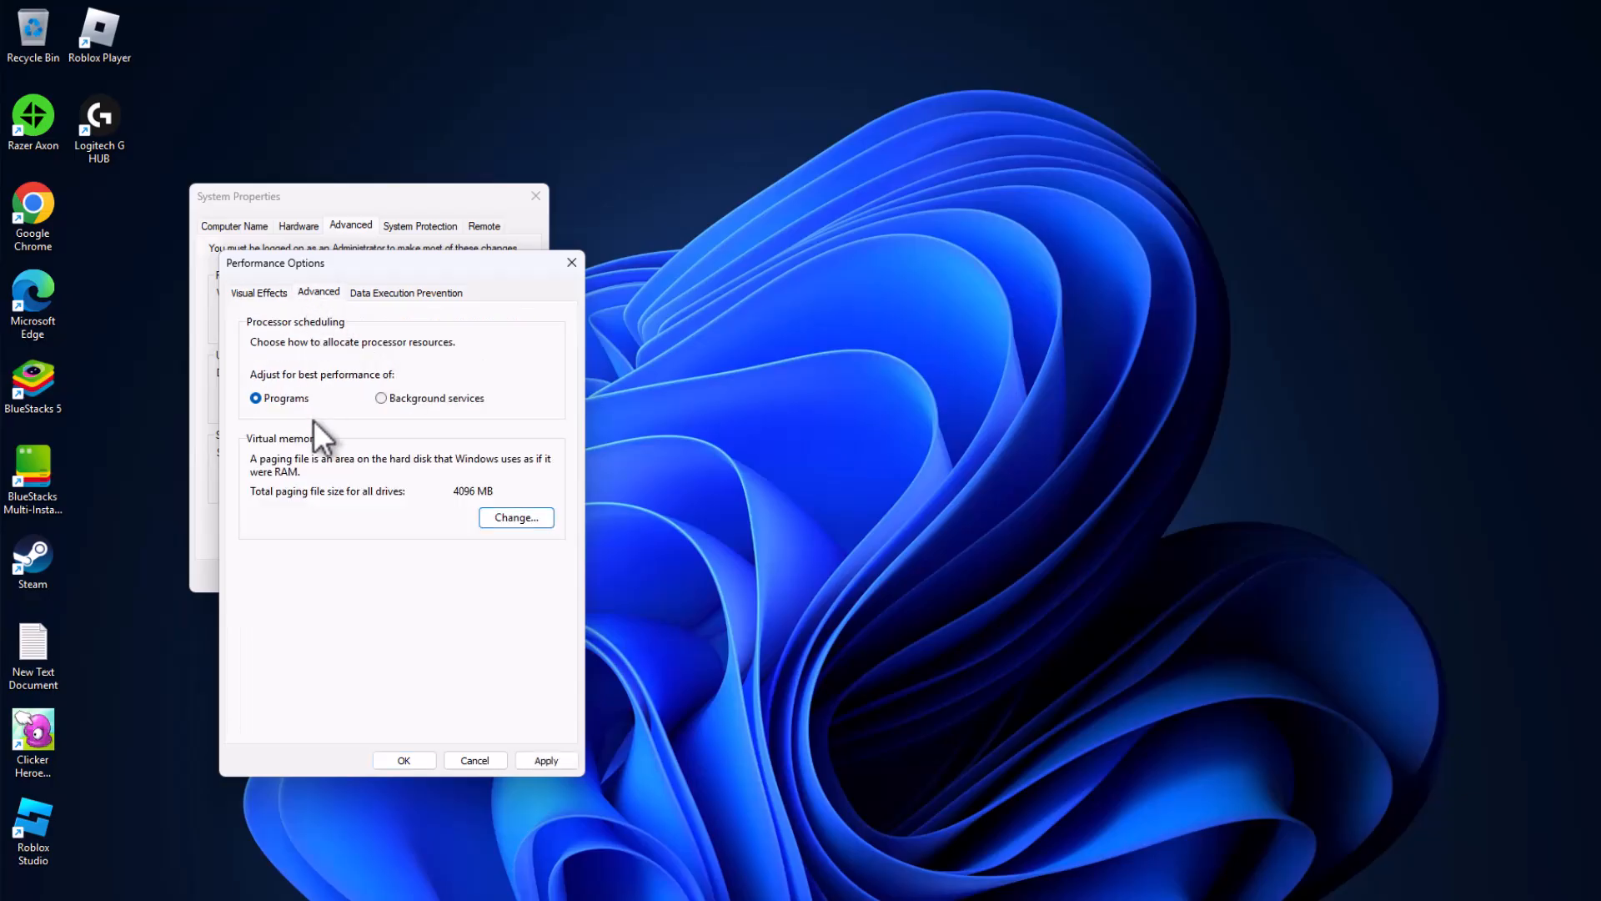
click(503, 516)
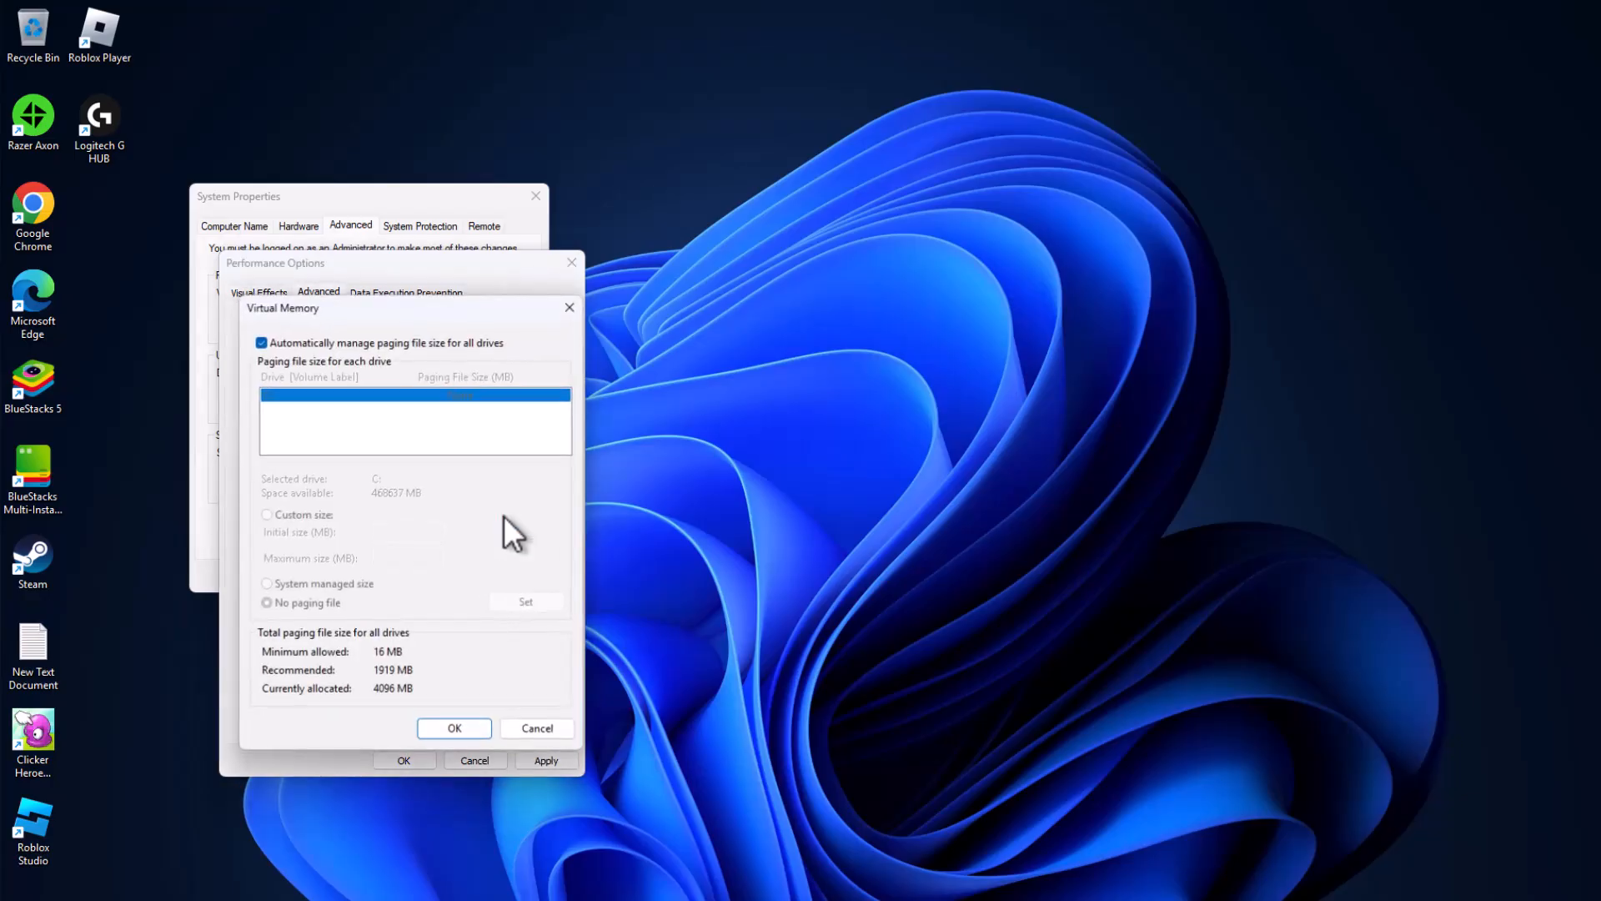
click(261, 341)
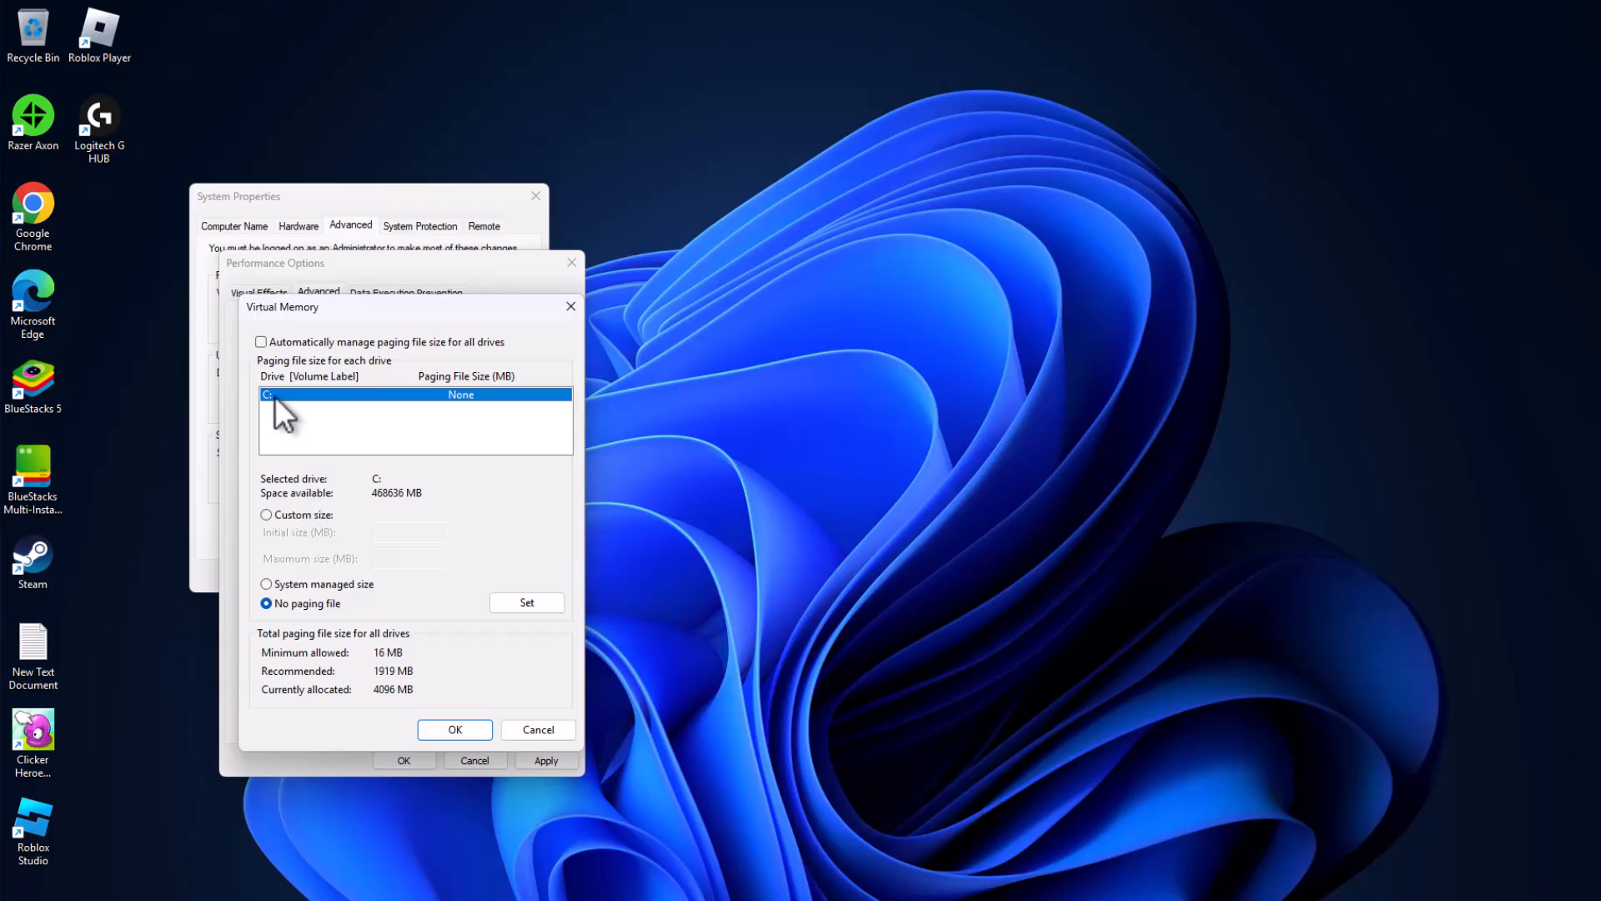
click(268, 514)
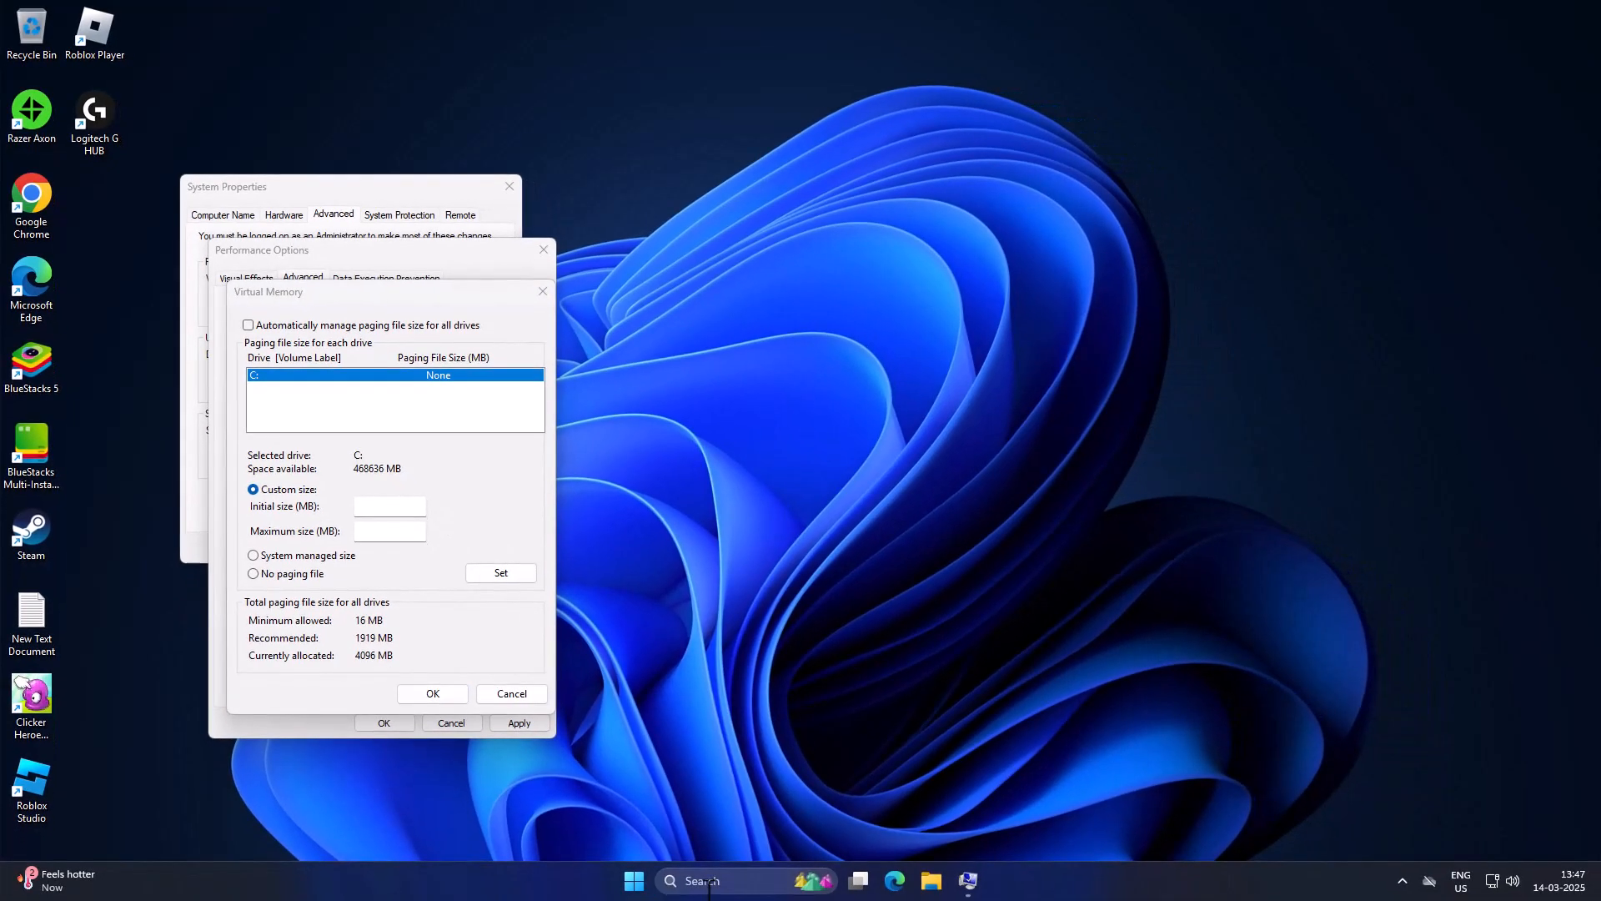
Step: Find the About your PC page through Windows search and check the installed RAM
click(707, 882)
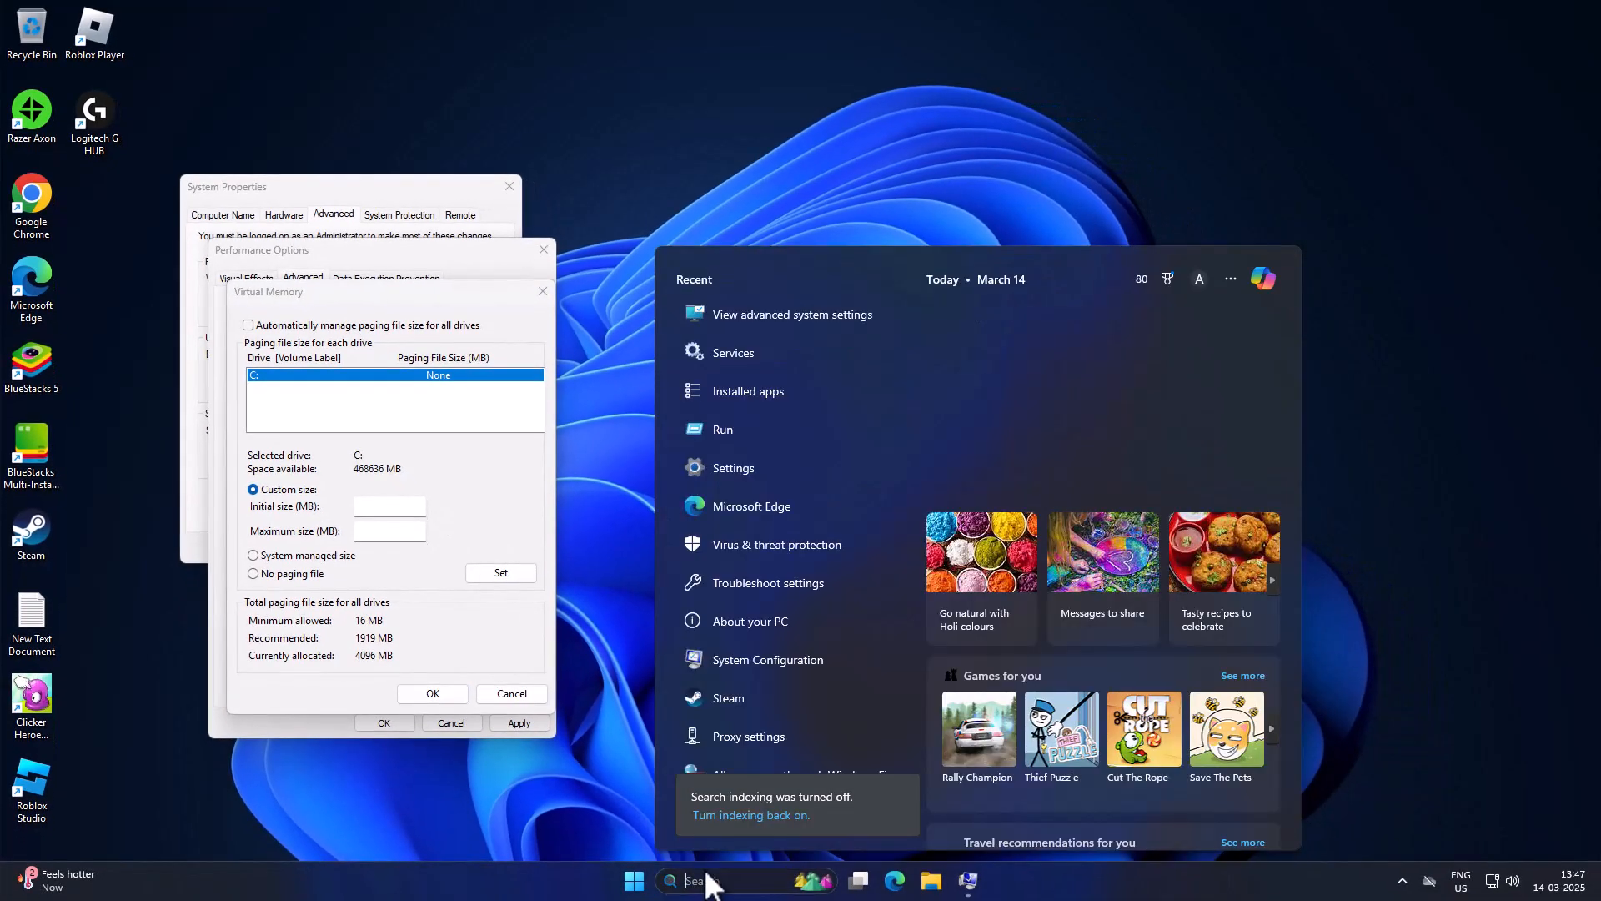
text(abu)
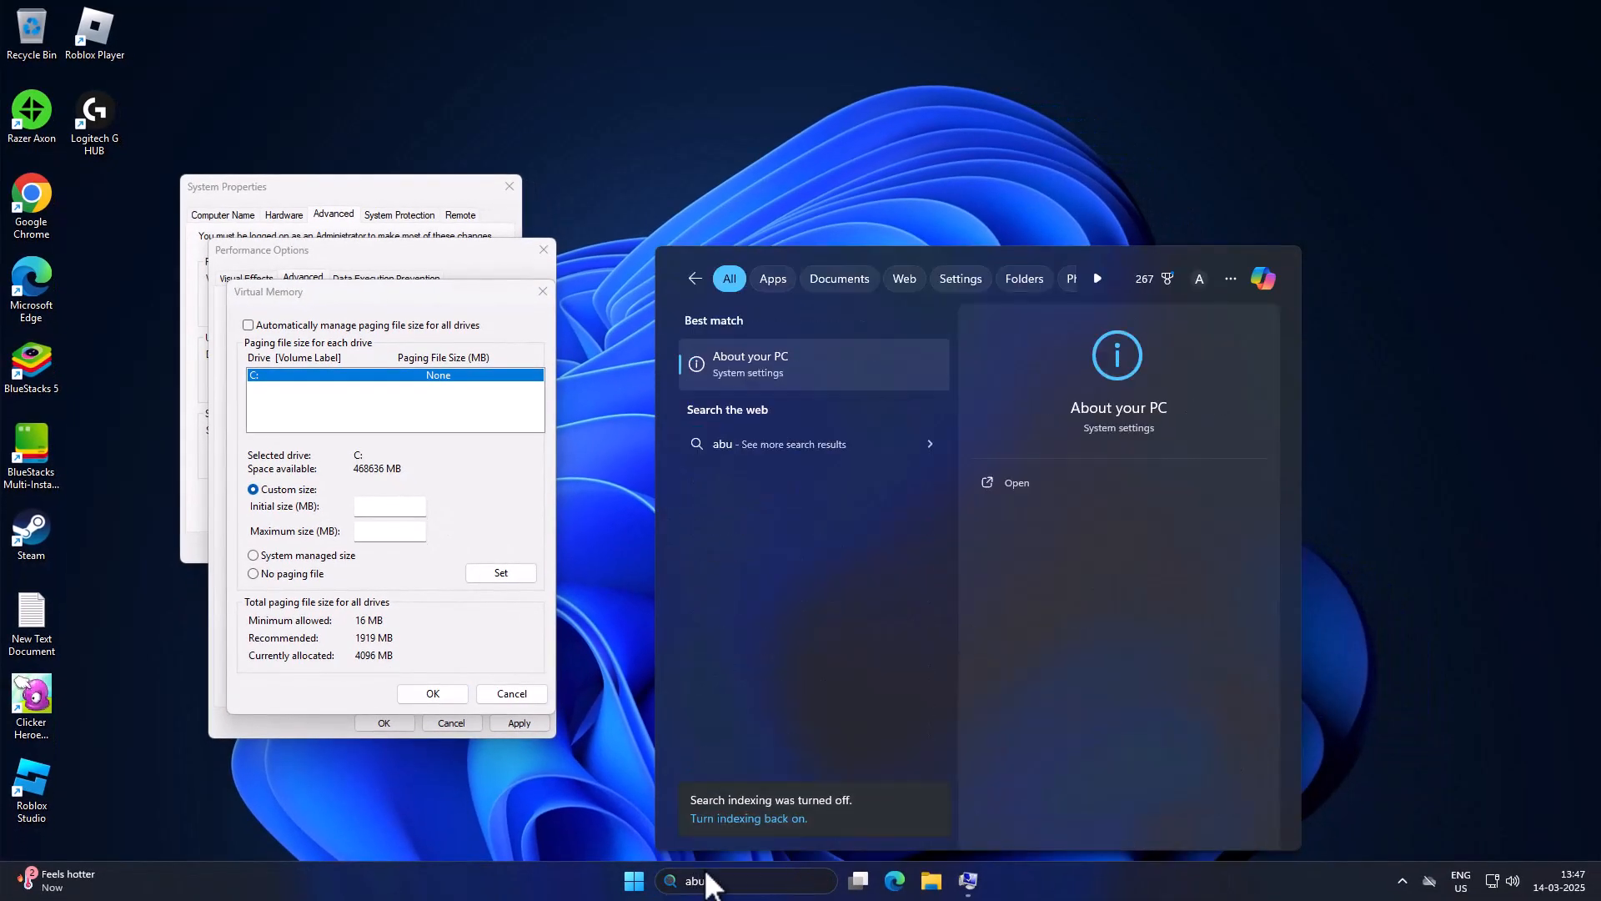
click(806, 358)
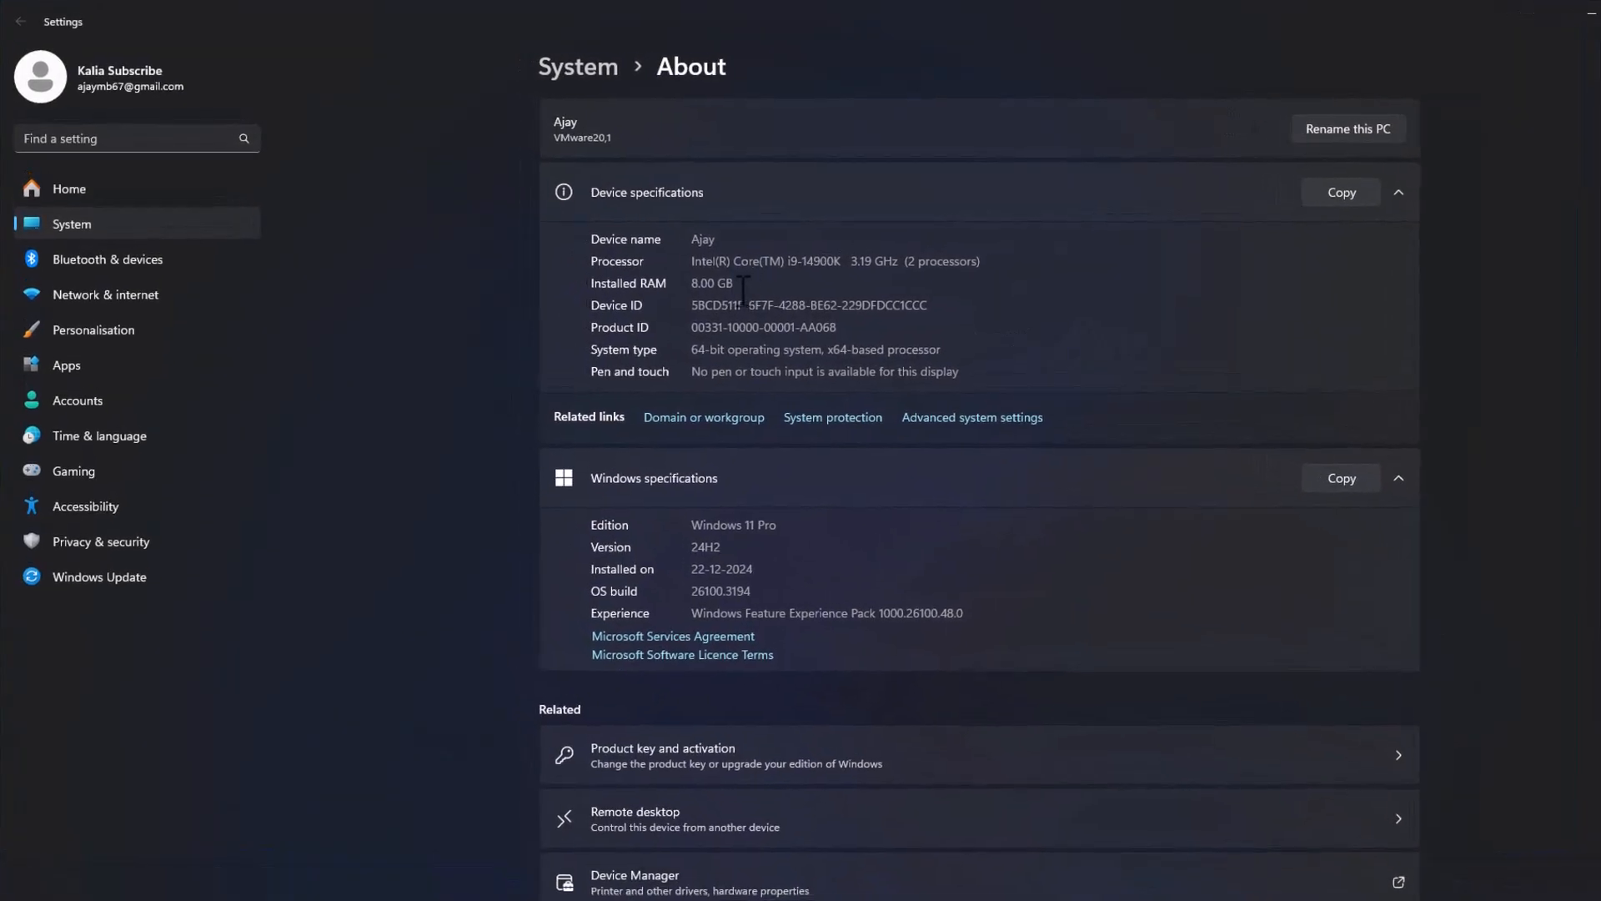
drag(729, 283, 556, 276)
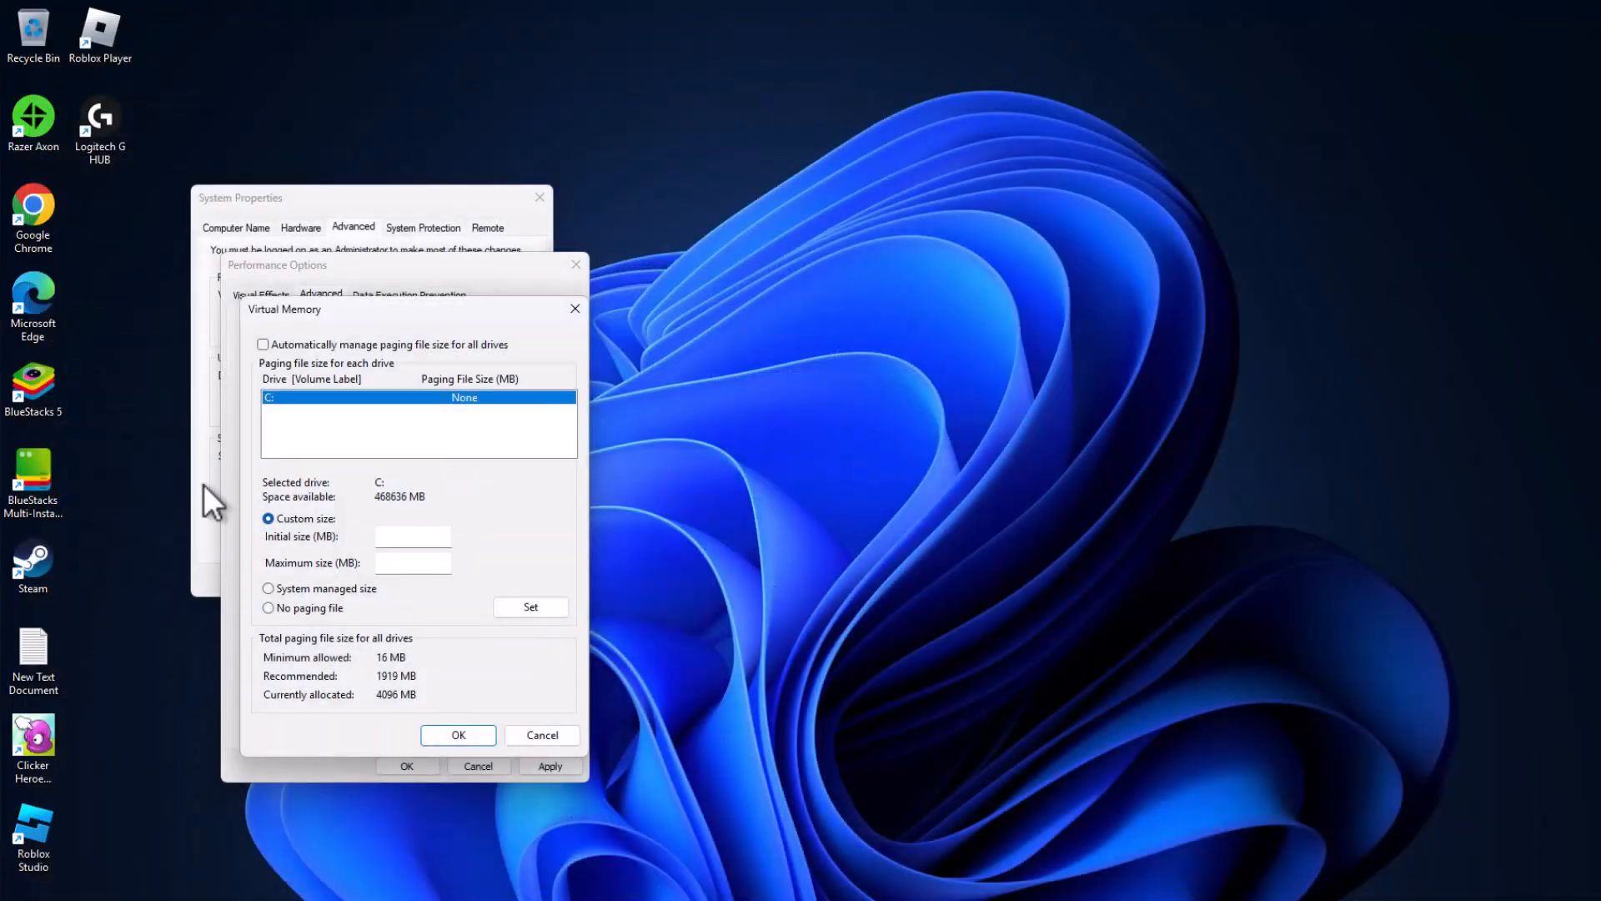
Step: Open New Text Document from the desktop, place it beside the Virtual Memory dialog and review its Initial Size and Maximum Size lists
double_click(46, 647)
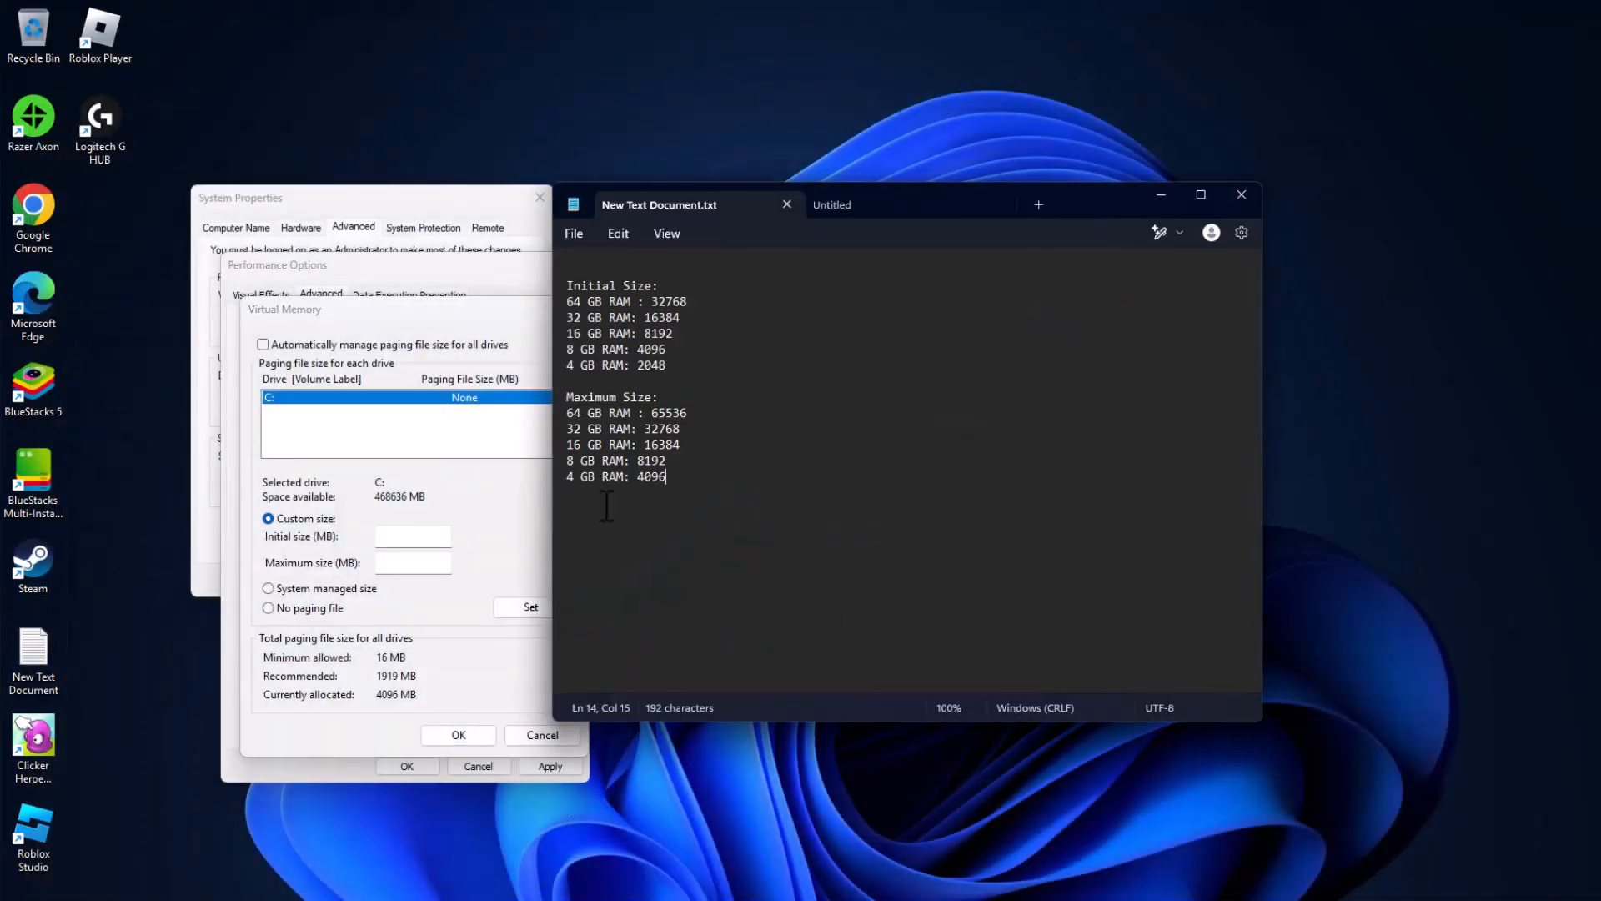
drag(1042, 221, 1297, 236)
triple_click(918, 301)
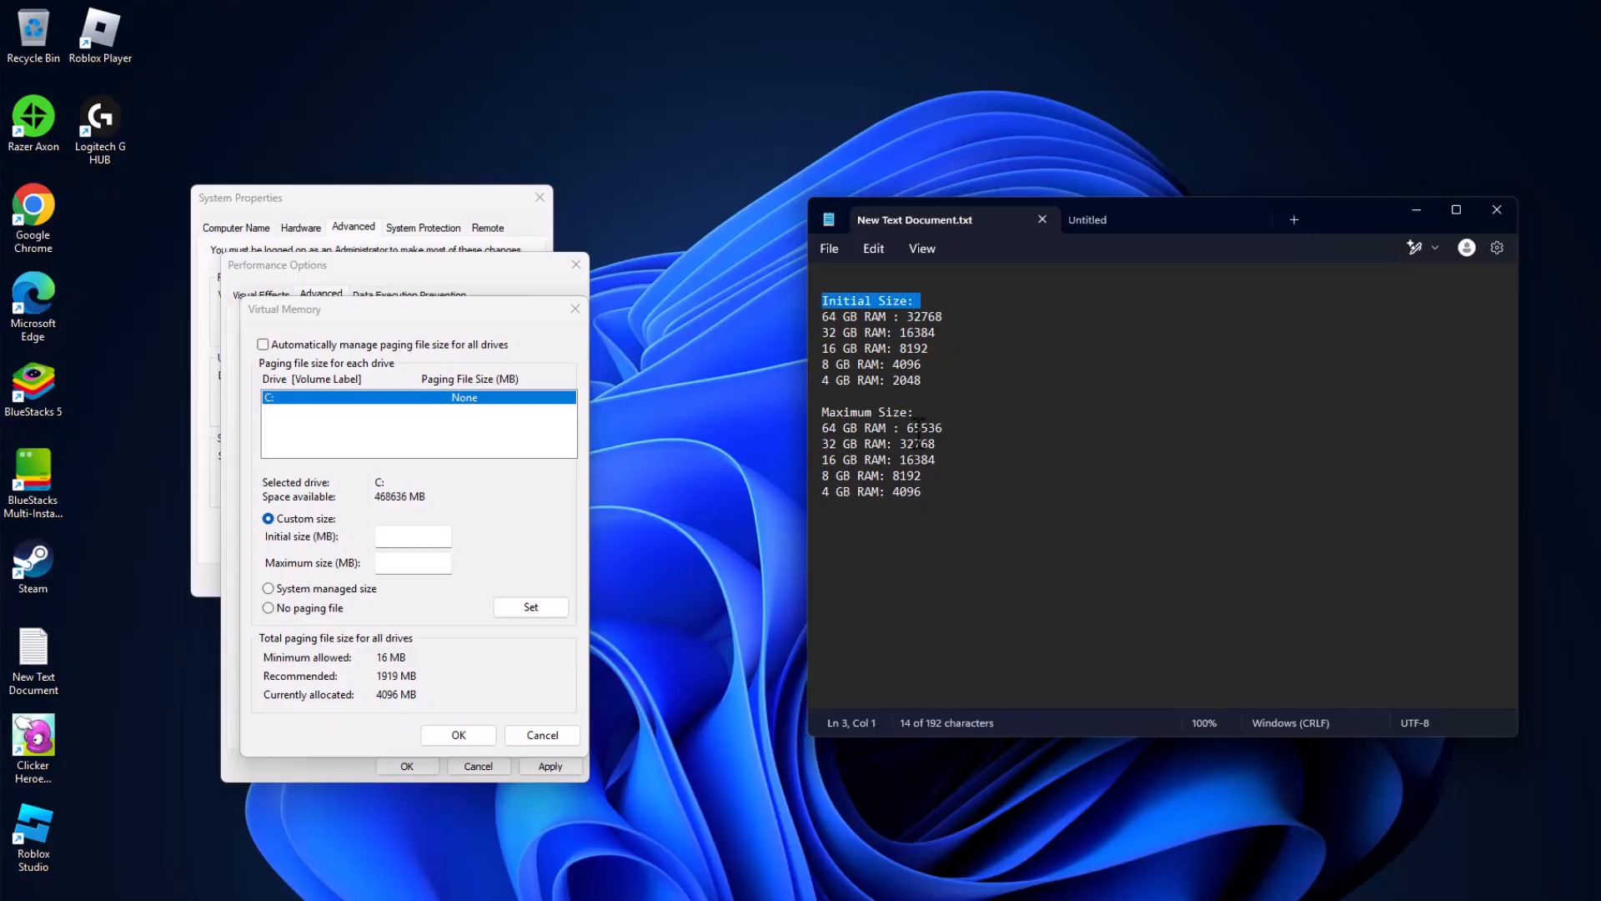
triple_click(946, 414)
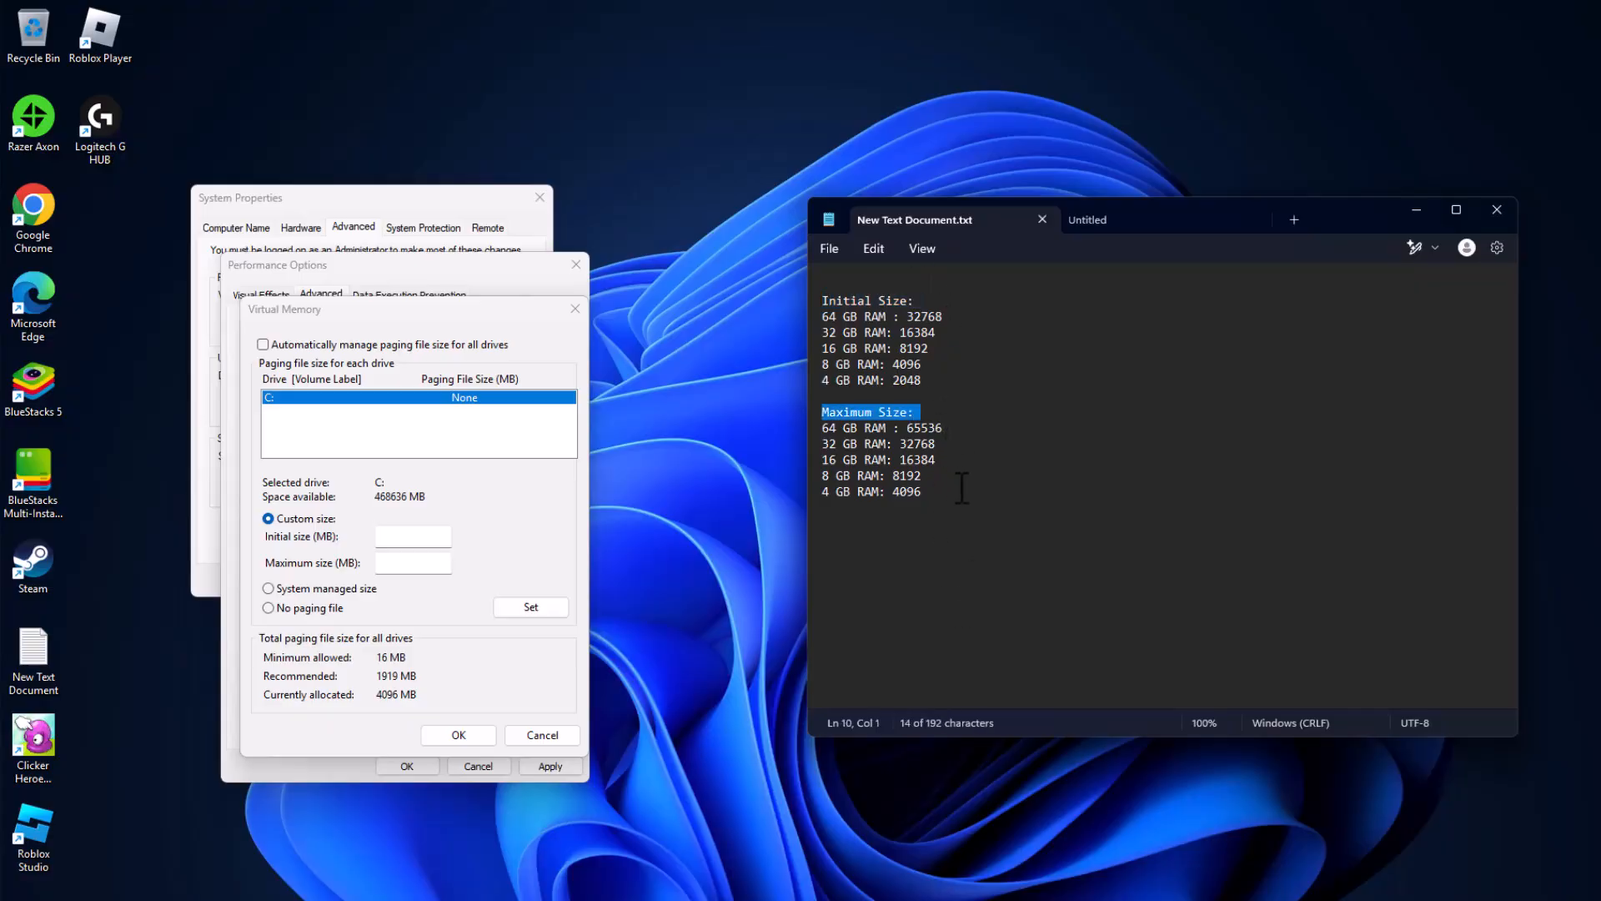
Step: Copy the 8 GB RAM initial size, 4096, from the text document into the paging file's initial size
drag(938, 364, 893, 364)
right_click(902, 372)
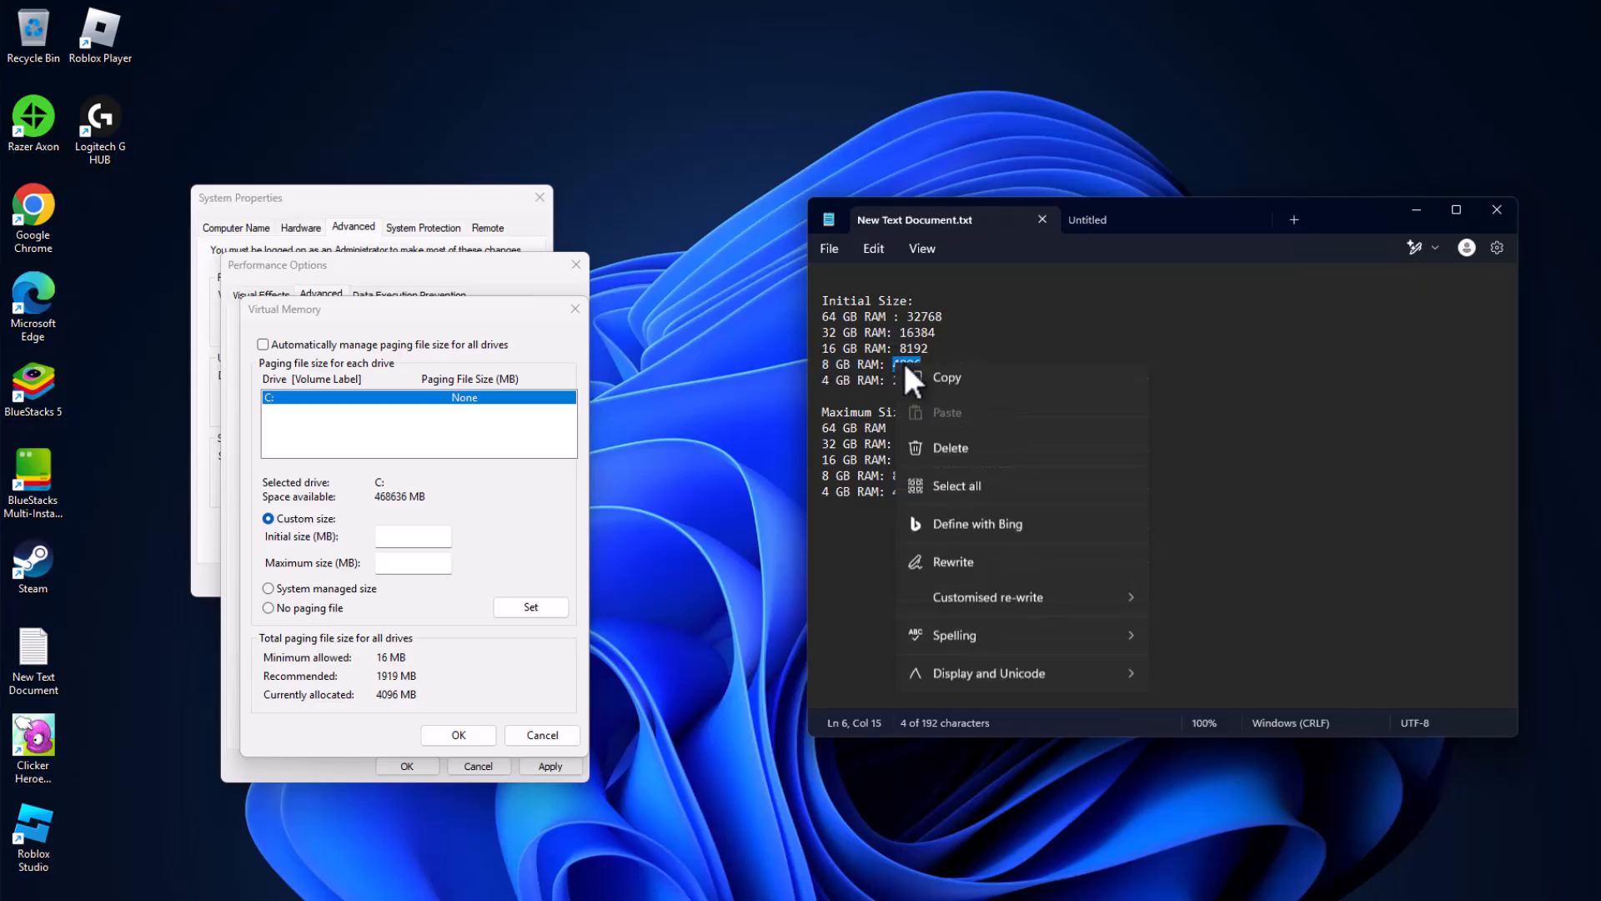
click(946, 456)
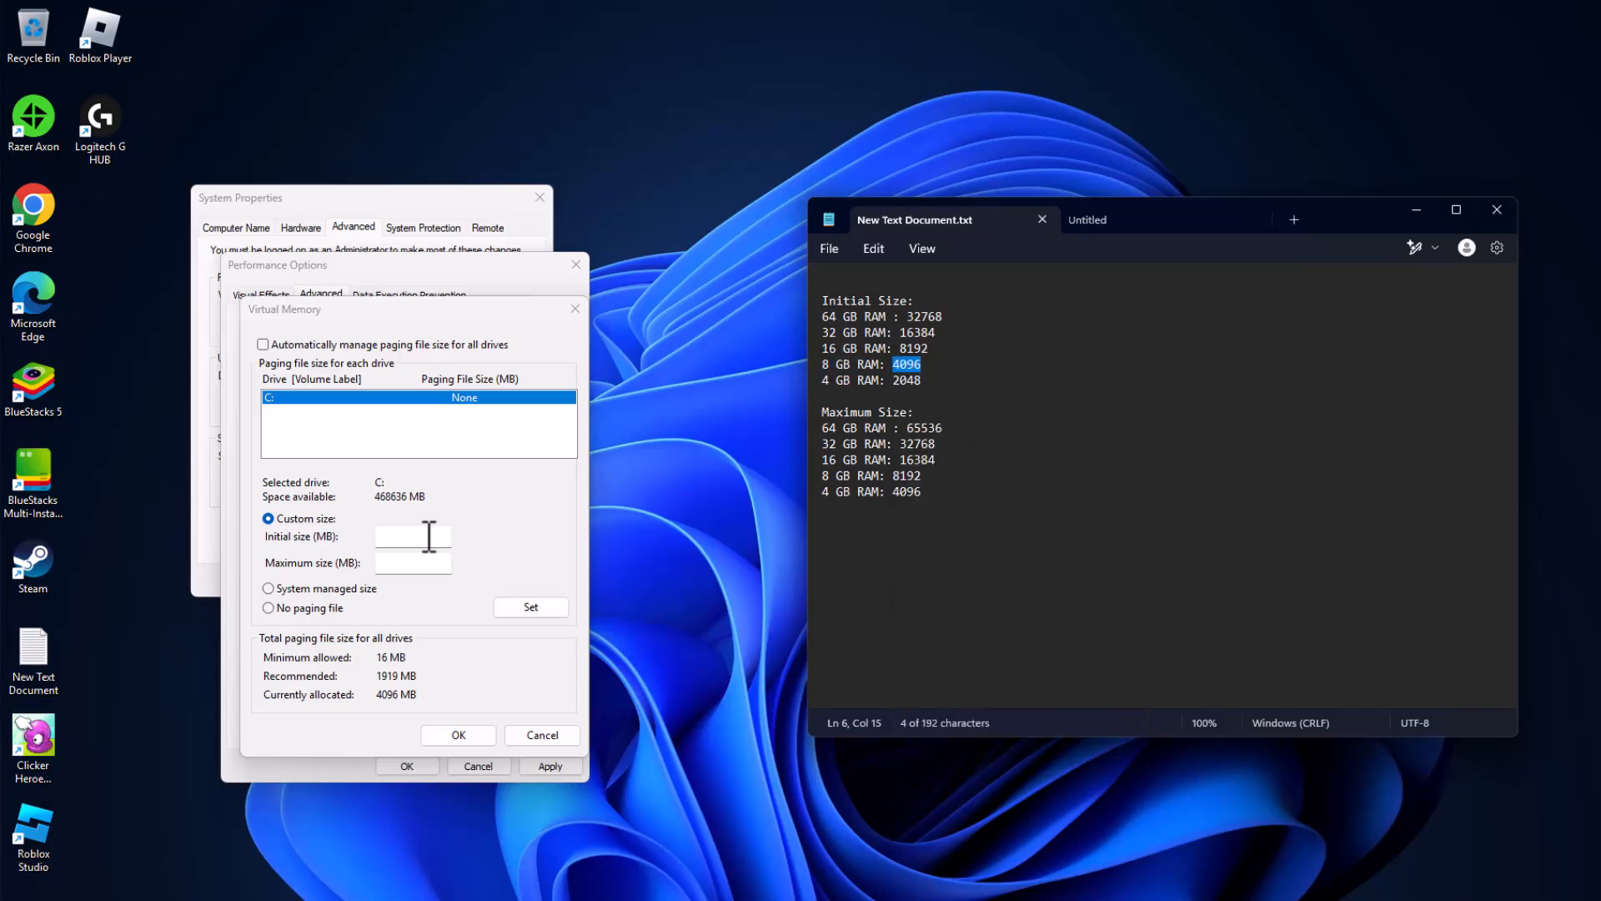
click(422, 536)
right_click(419, 535)
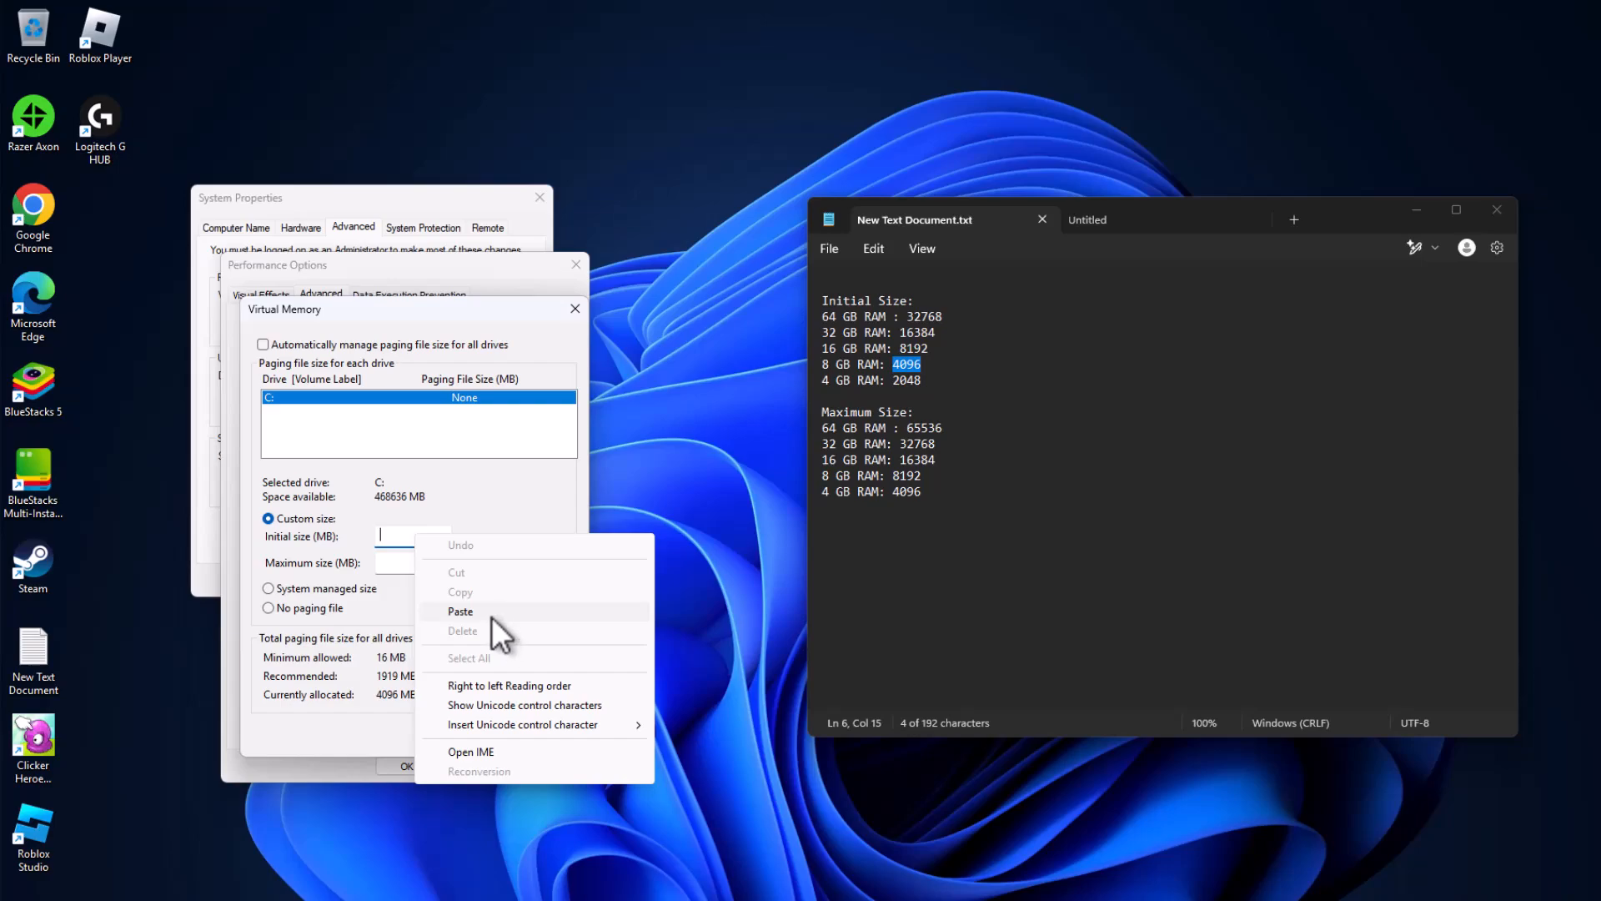
click(500, 616)
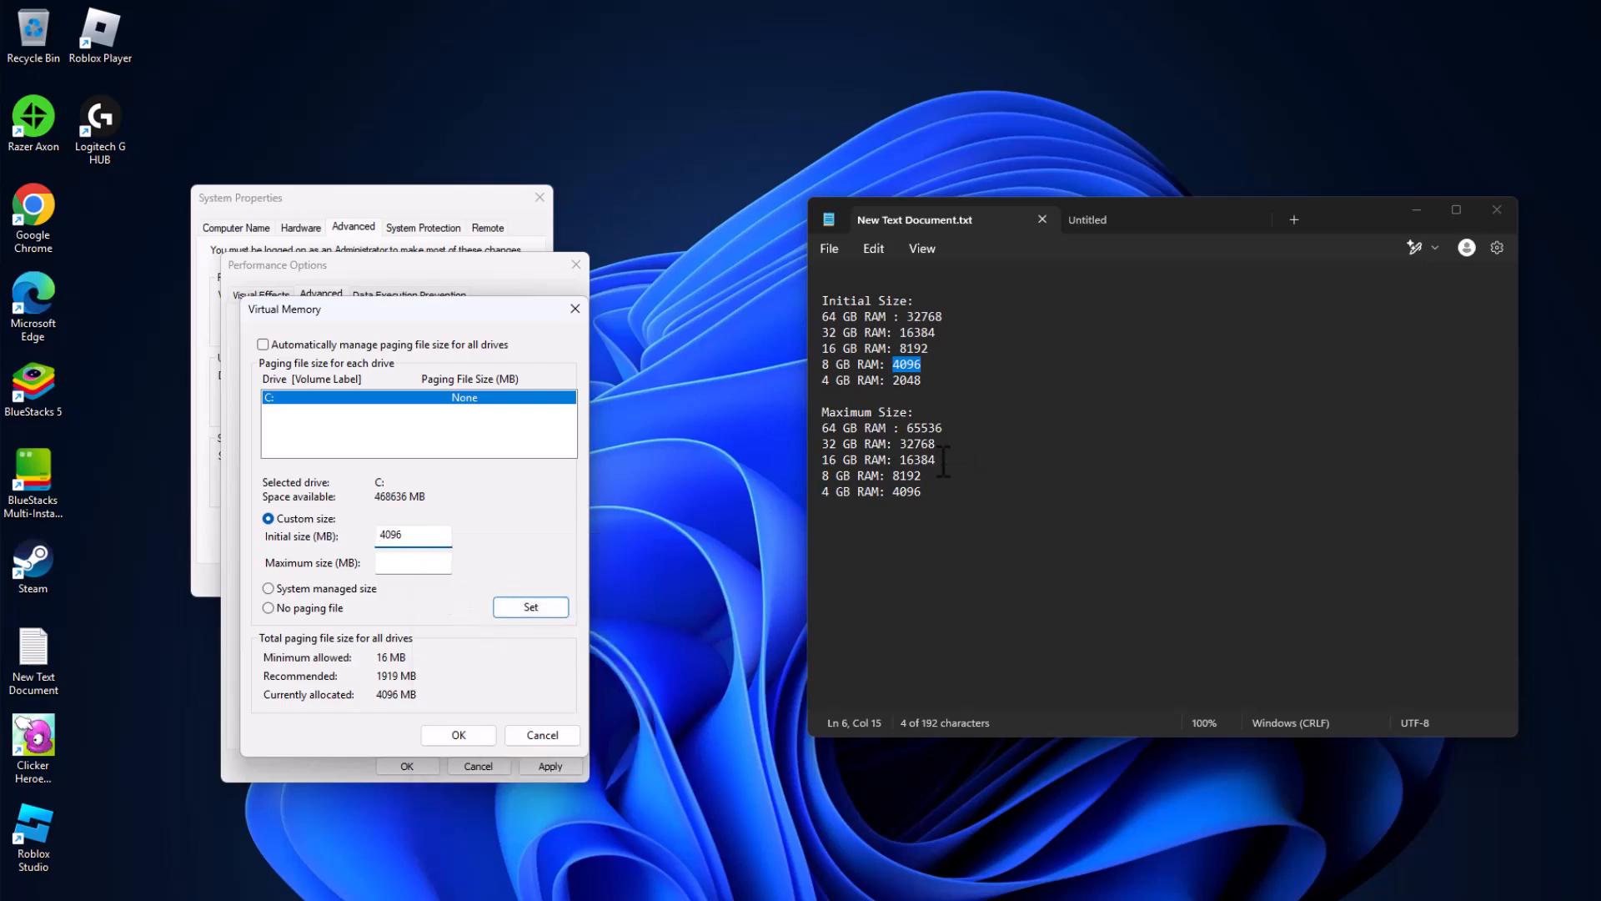
Step: Copy the 8 GB RAM maximum size, 8192, into the paging file's maximum size and set the custom size for drive C:
drag(939, 472, 901, 489)
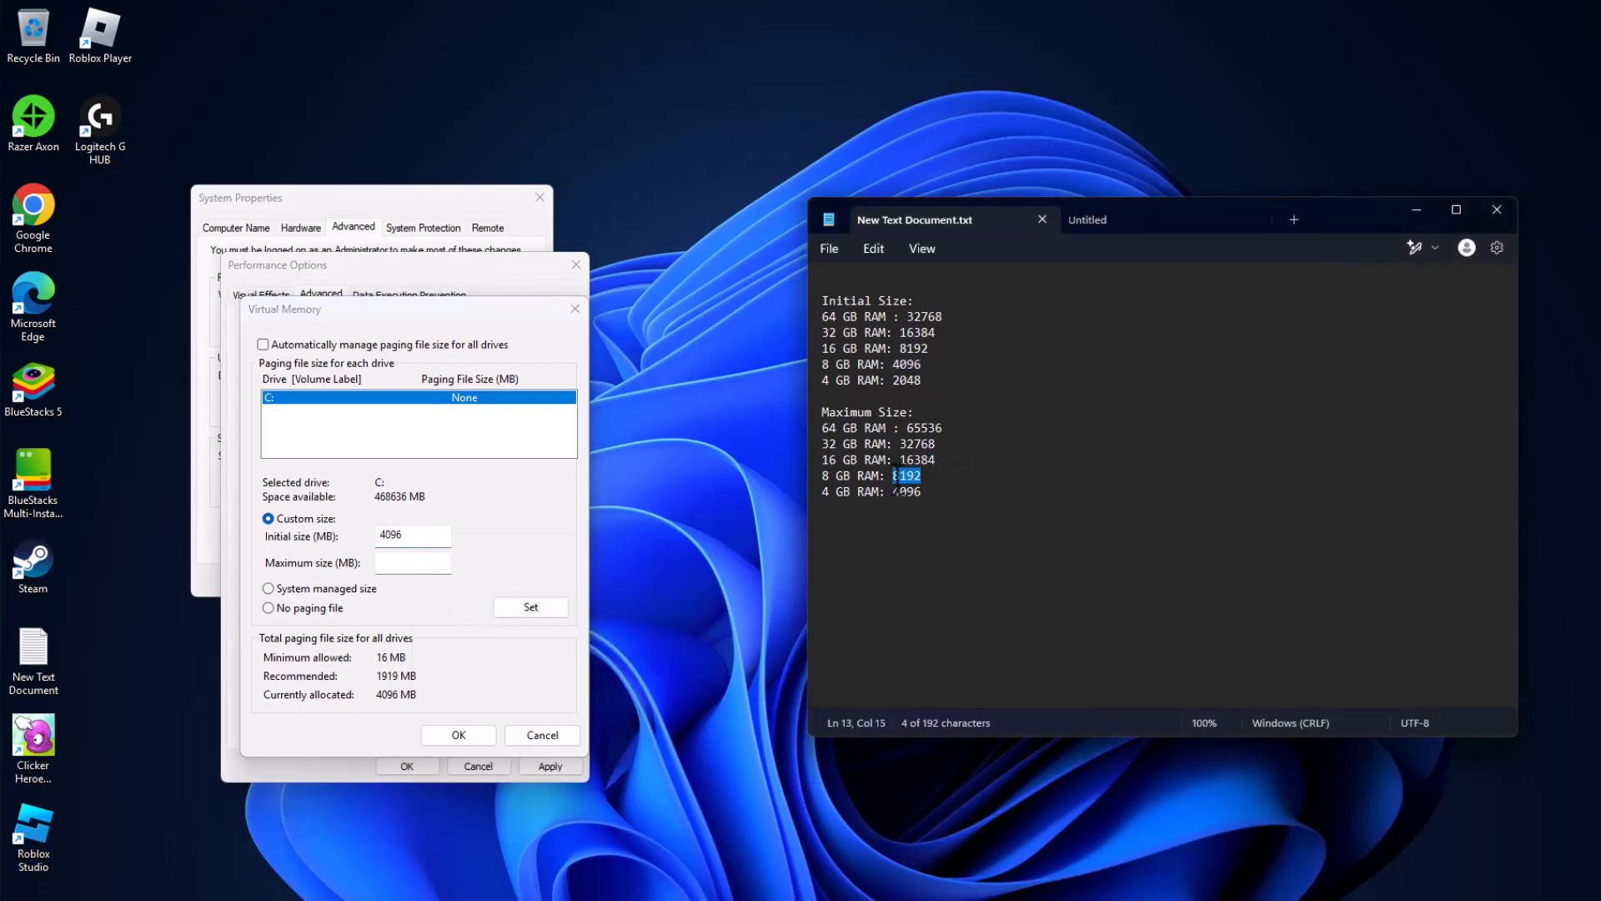
right_click(922, 482)
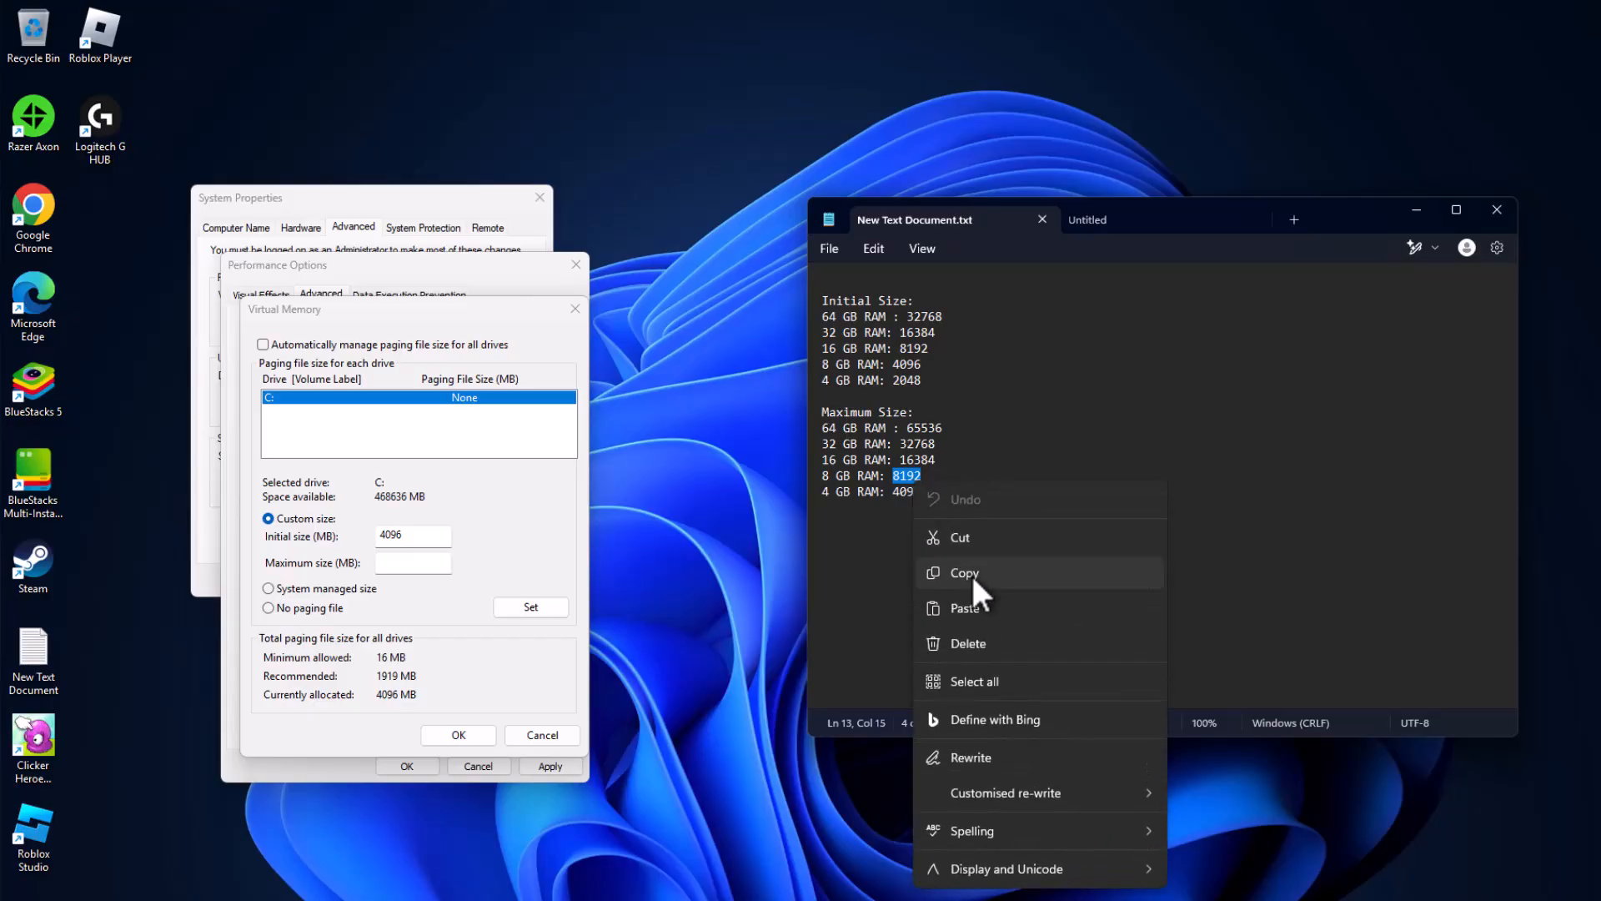
click(937, 572)
click(409, 564)
right_click(405, 567)
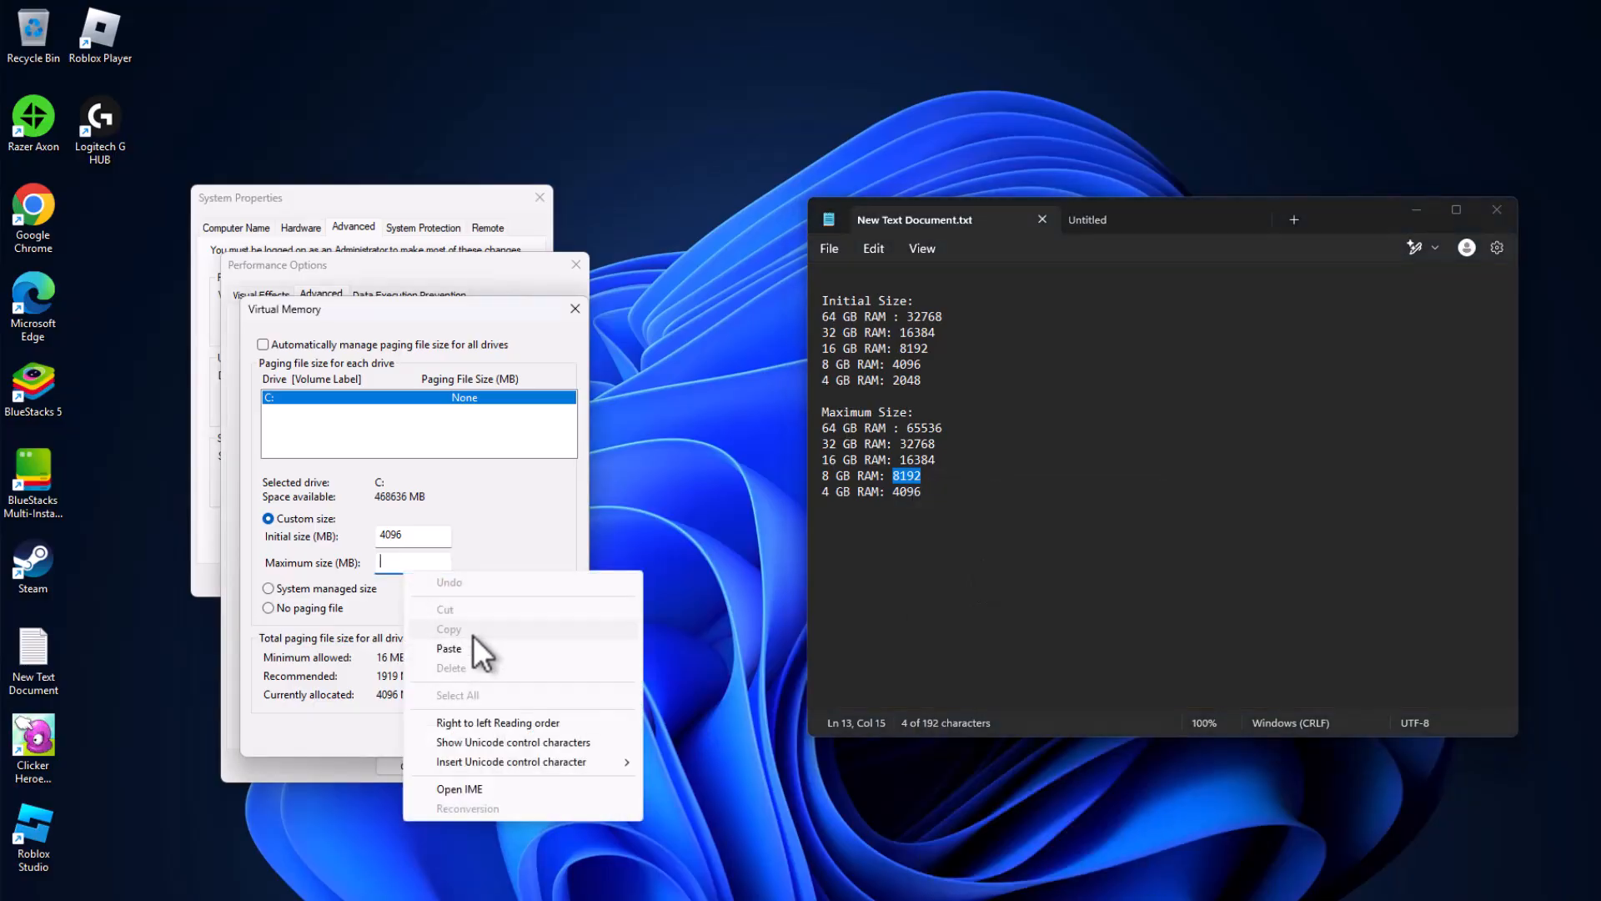
click(483, 647)
click(511, 609)
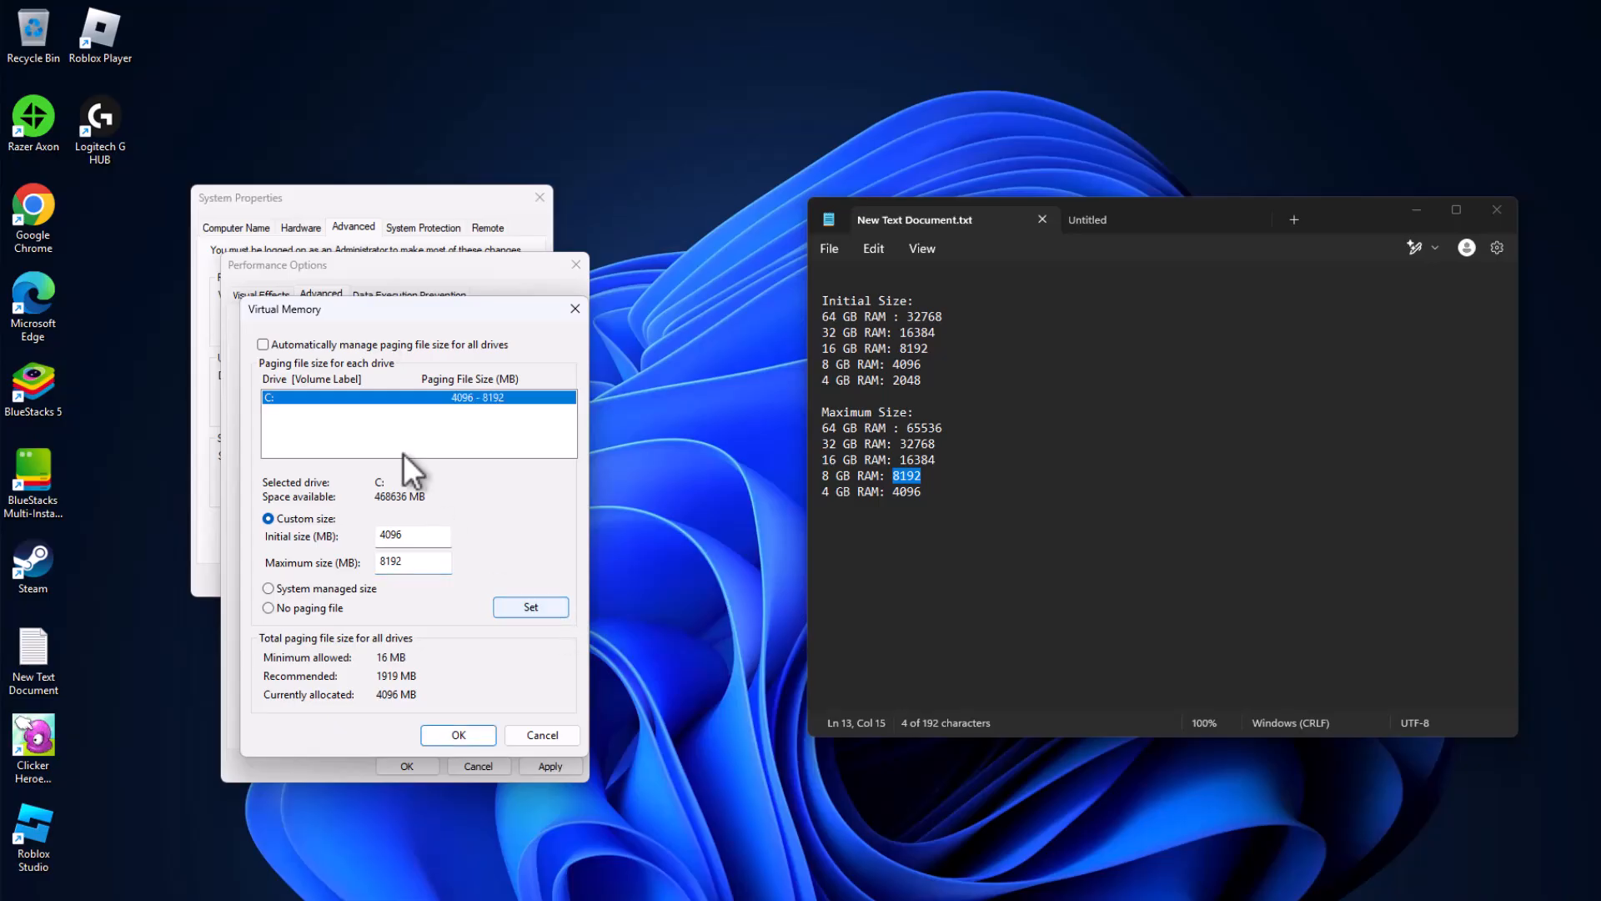
Step: Confirm the virtual memory, performance and system dialogs, postpone the restart and minimize the text document
click(451, 734)
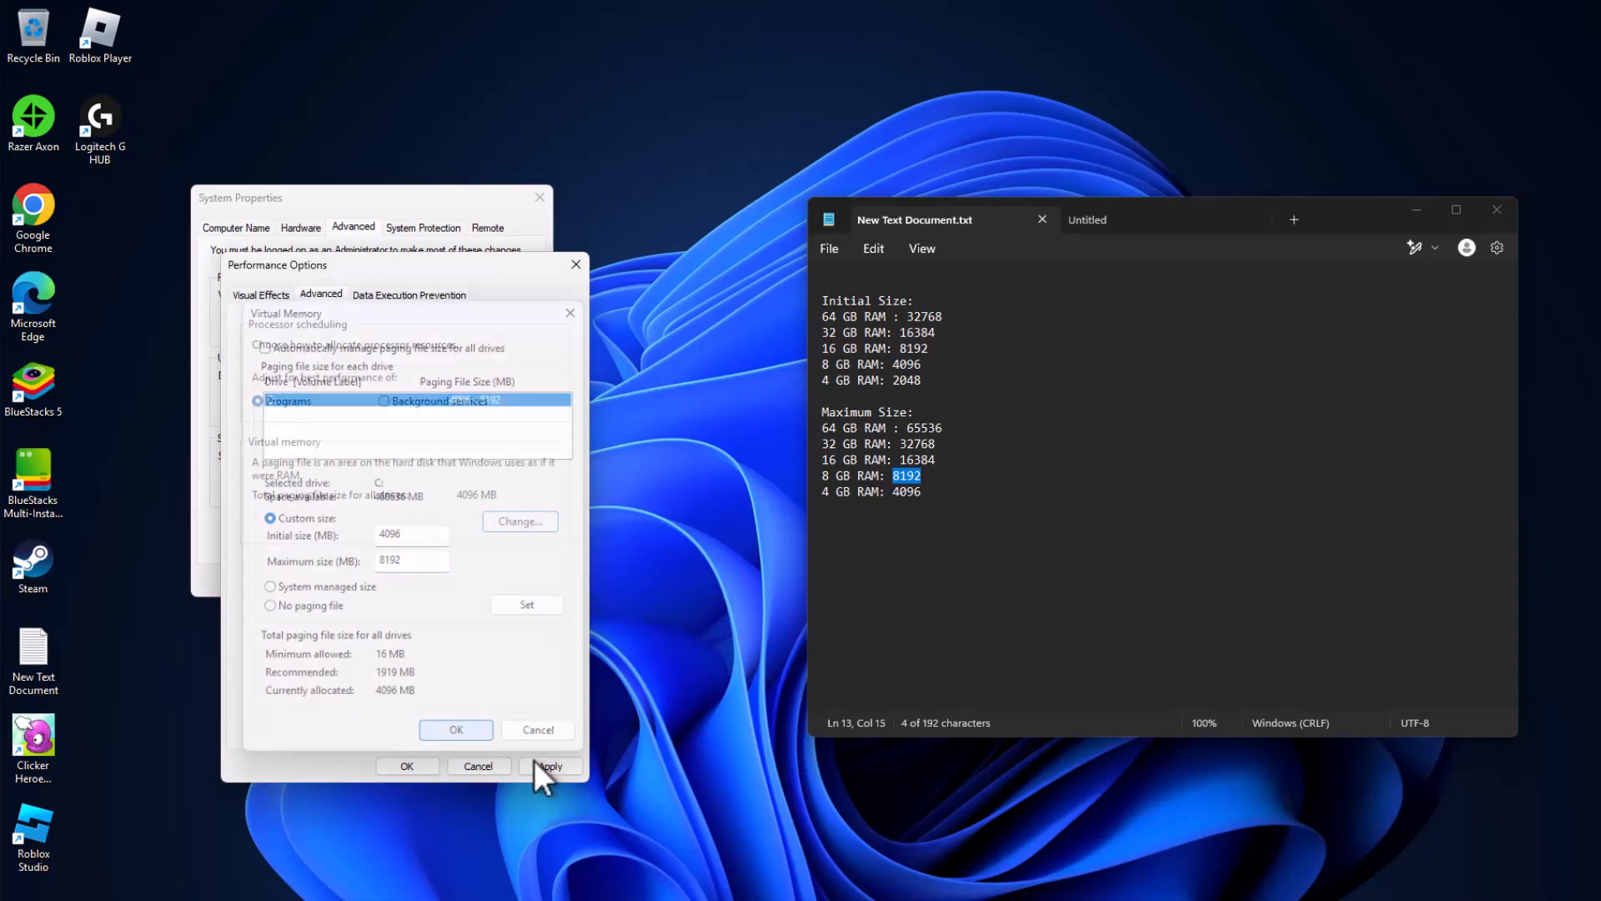
click(413, 768)
click(397, 581)
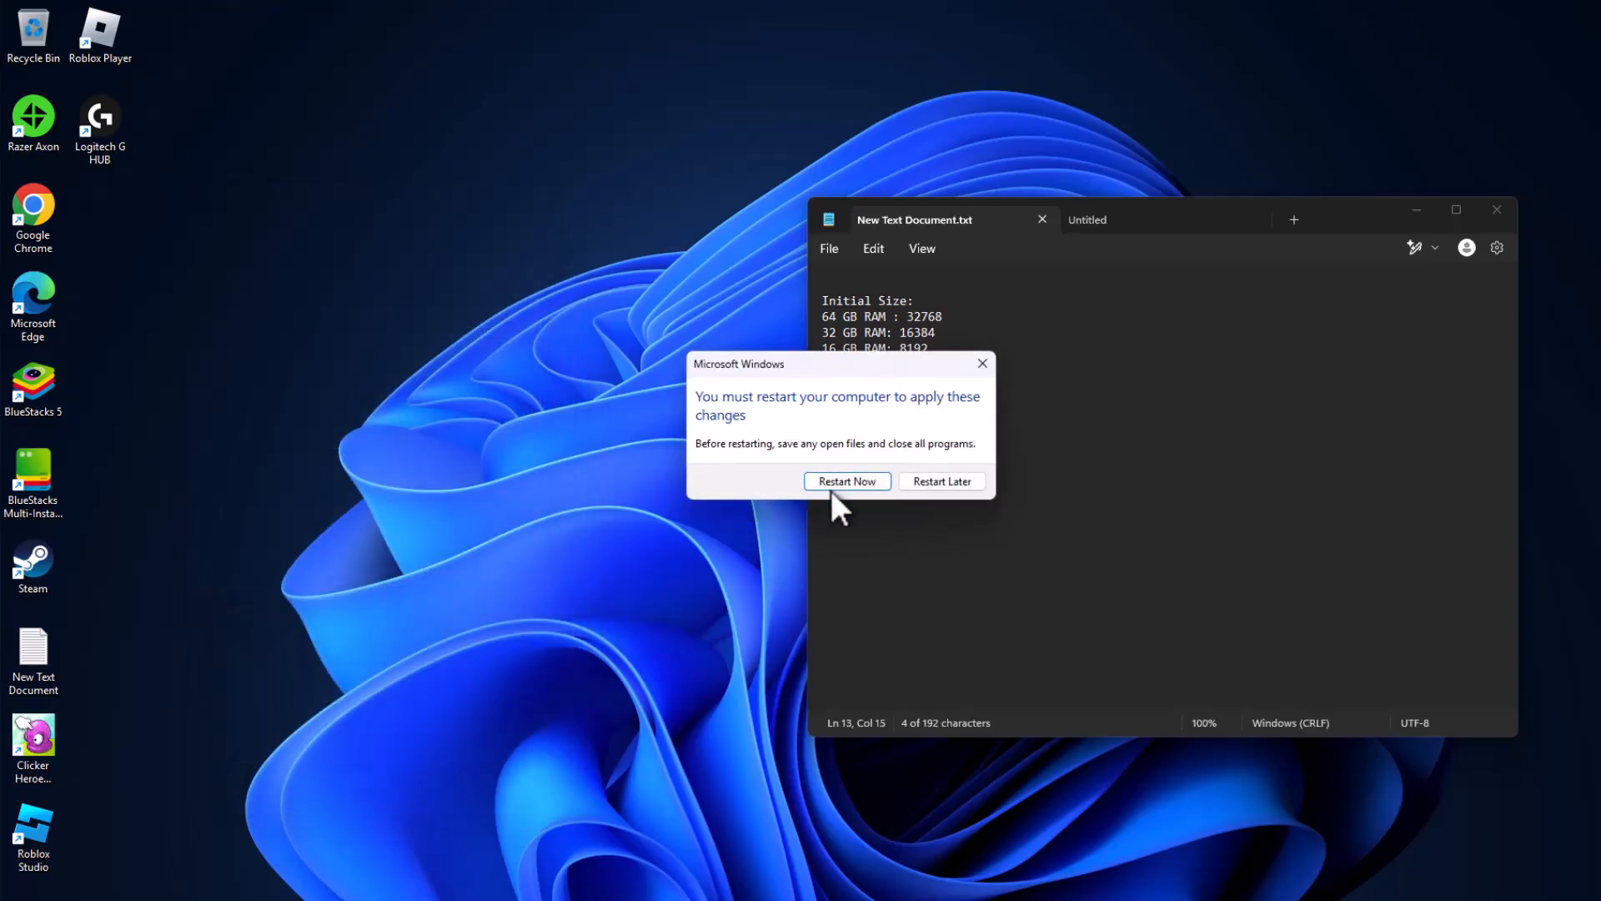
click(930, 484)
click(1398, 206)
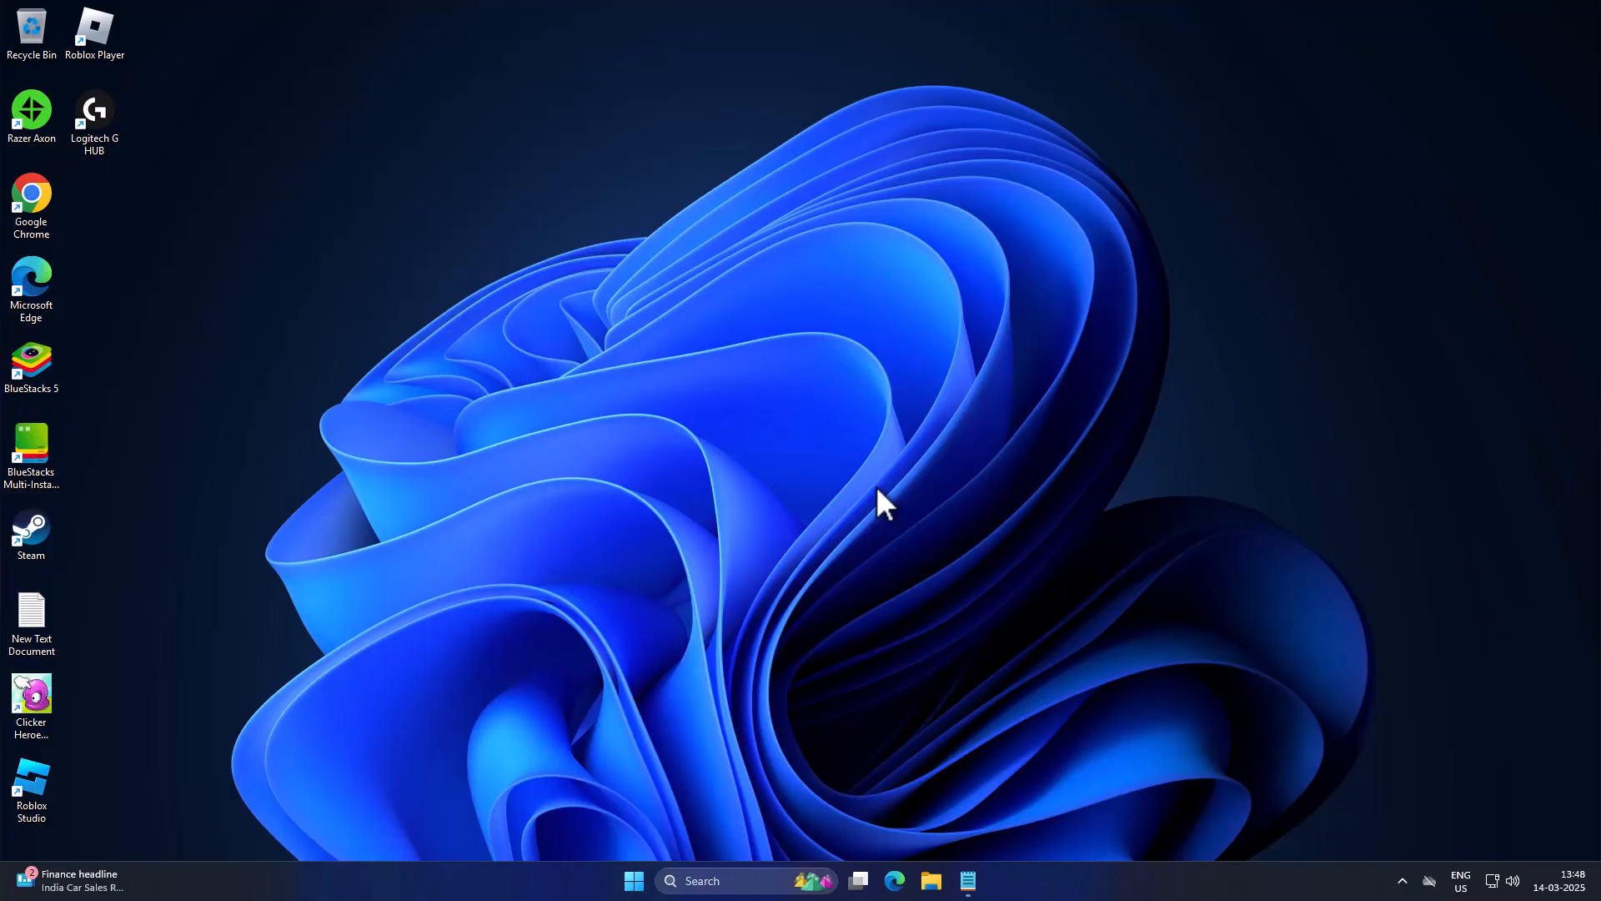
Step: Search Windows for "check for updates" and open the best match
click(691, 880)
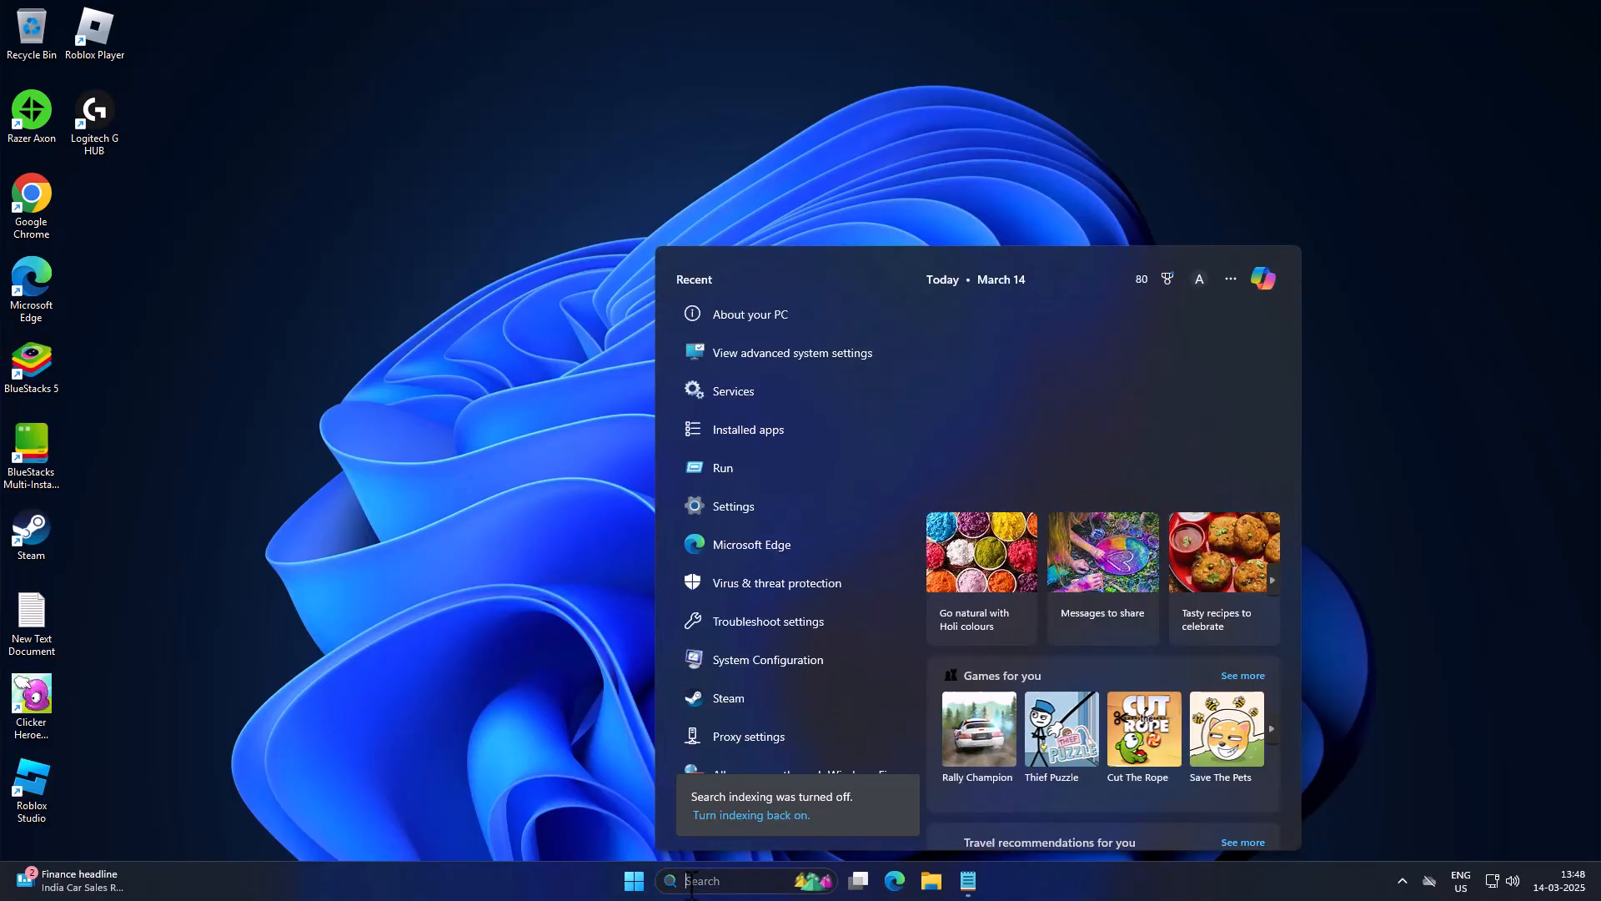
text(chex)
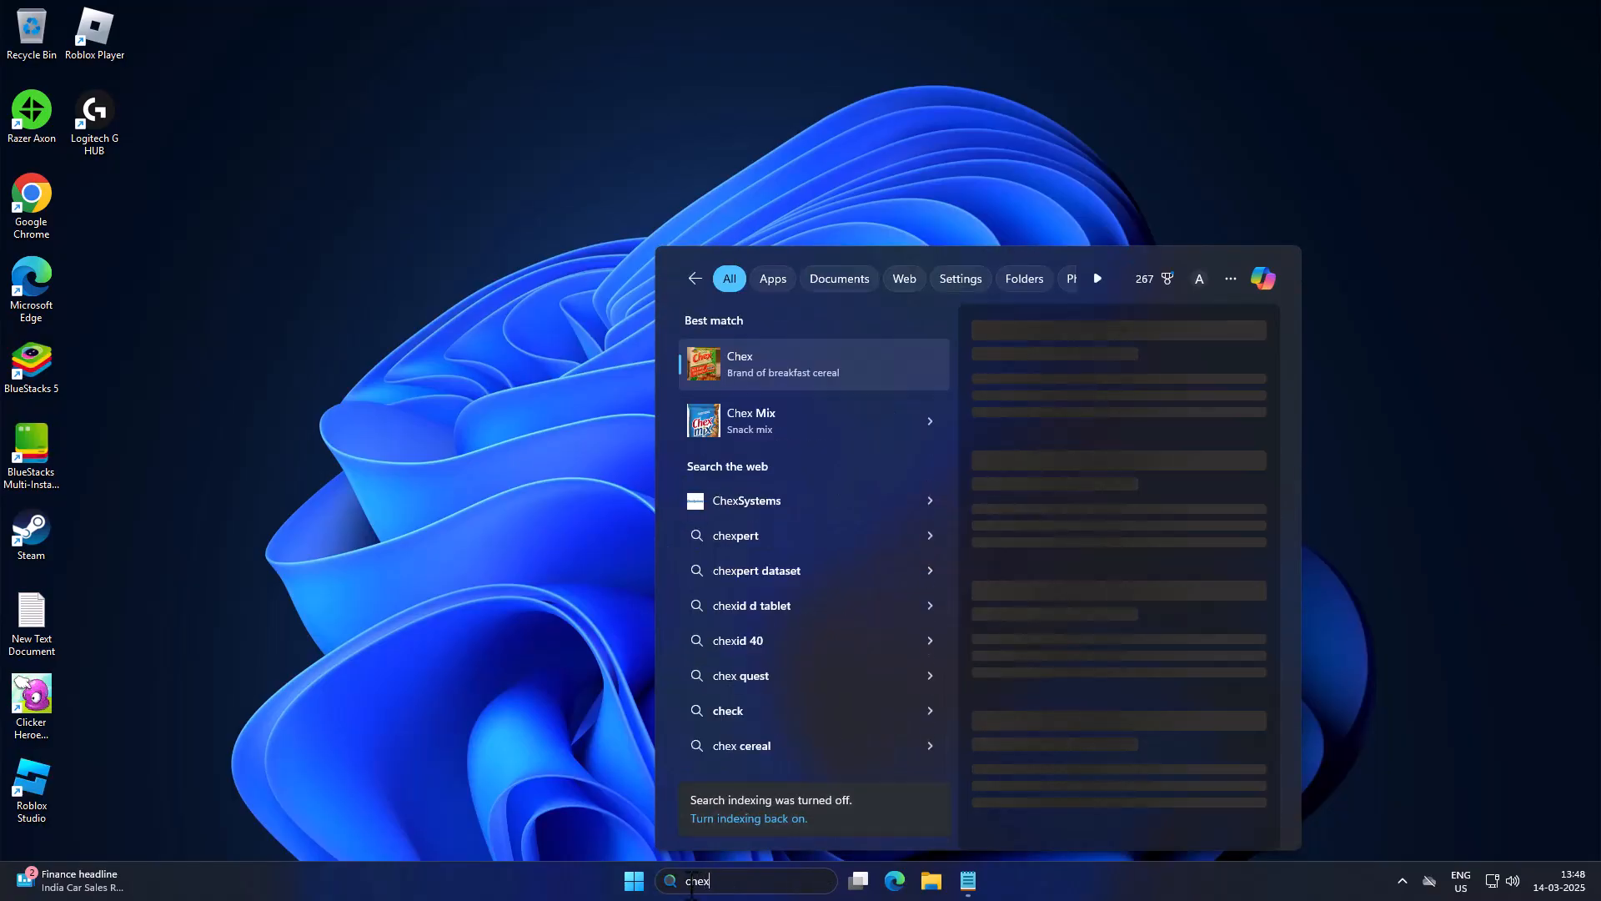
key(BackSpace)
text(ck for updates)
click(777, 344)
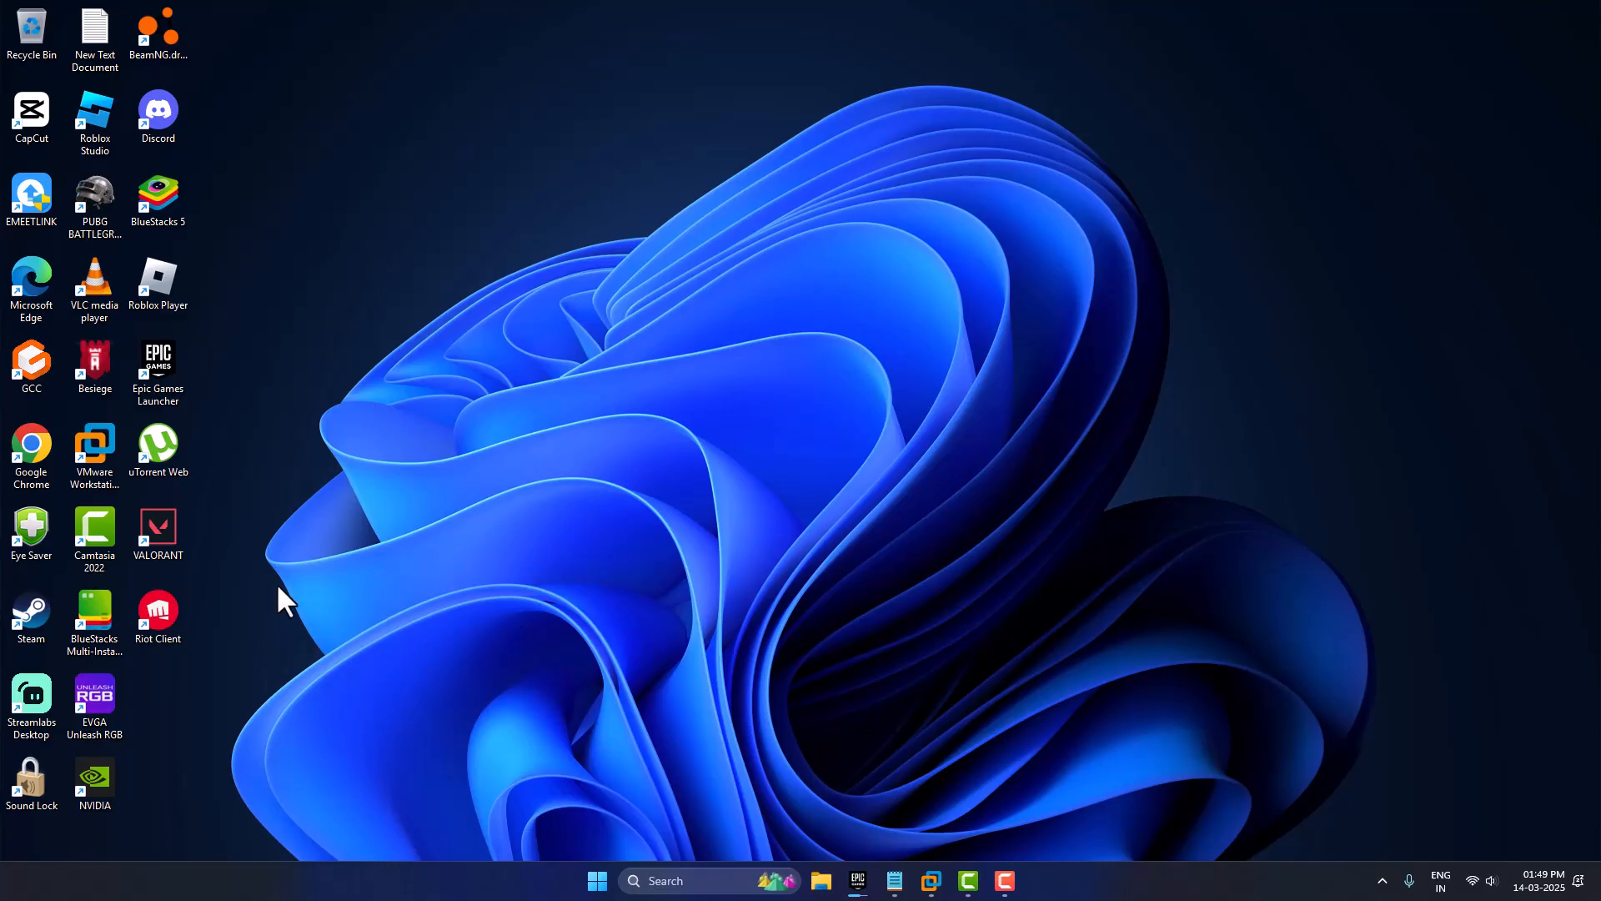
Step: Open the NVIDIA app, check the graphics driver's update status and close the app
double_click(92, 776)
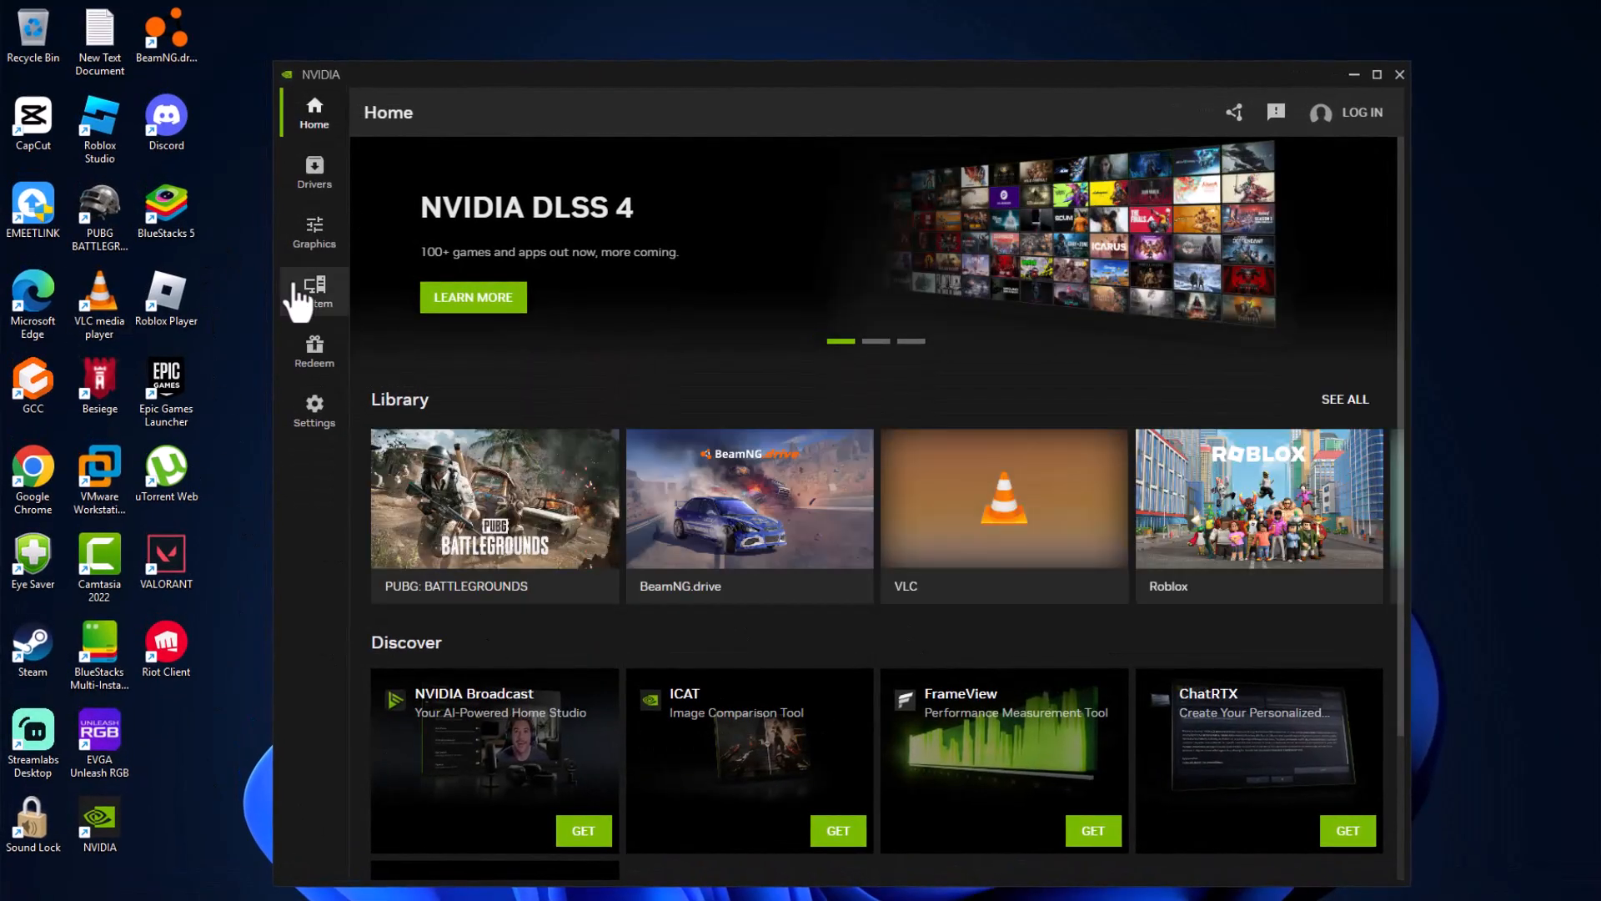
click(316, 174)
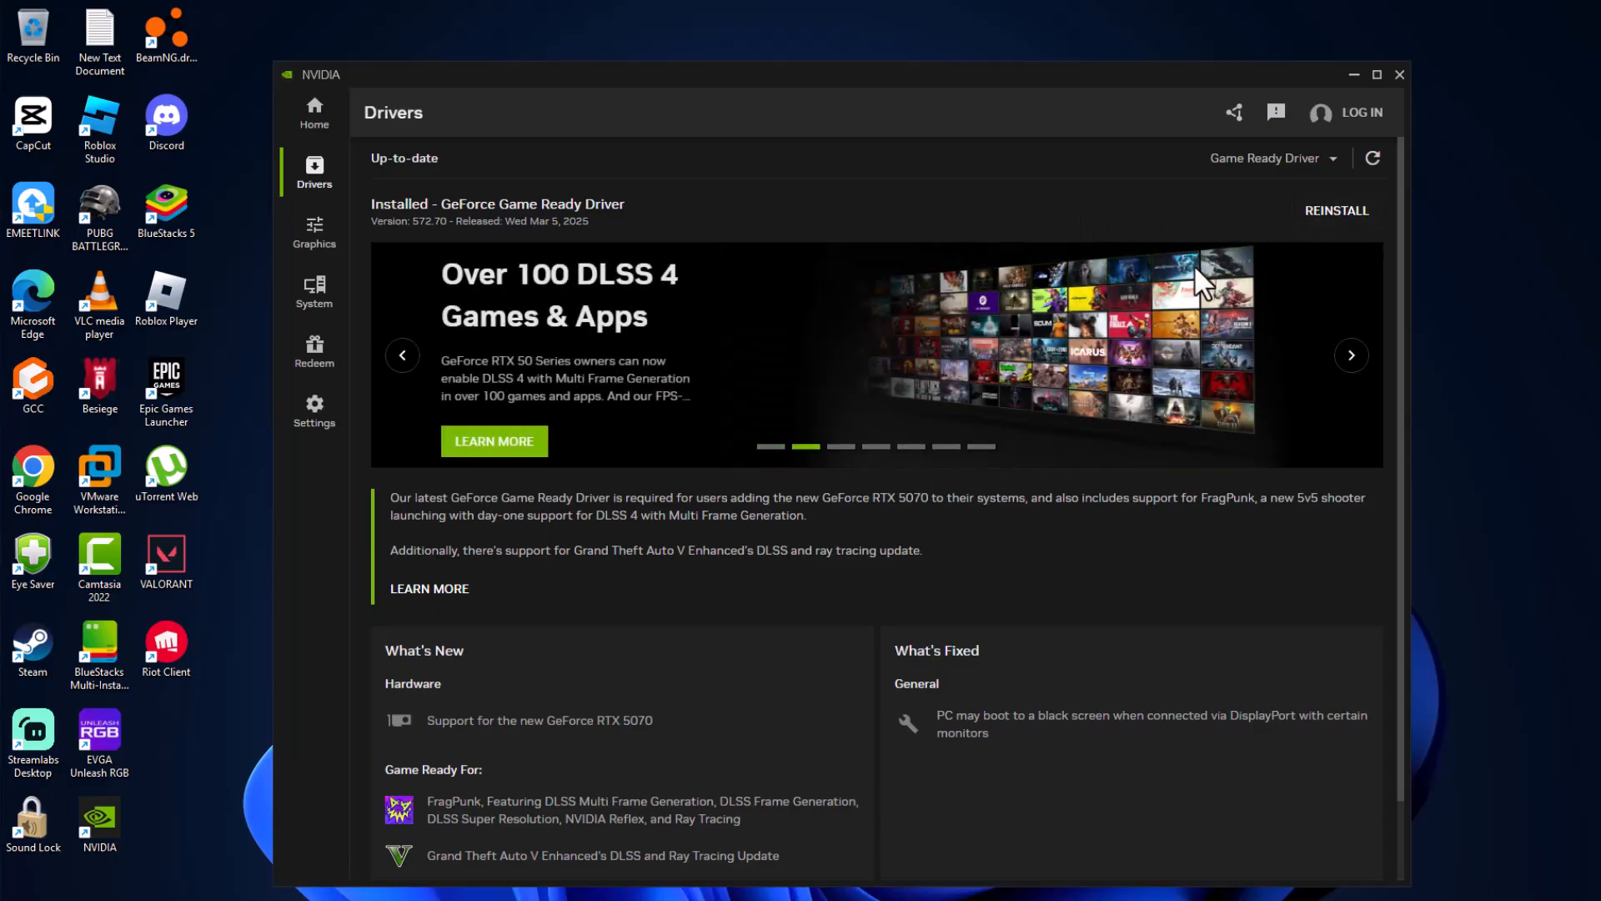
click(1398, 75)
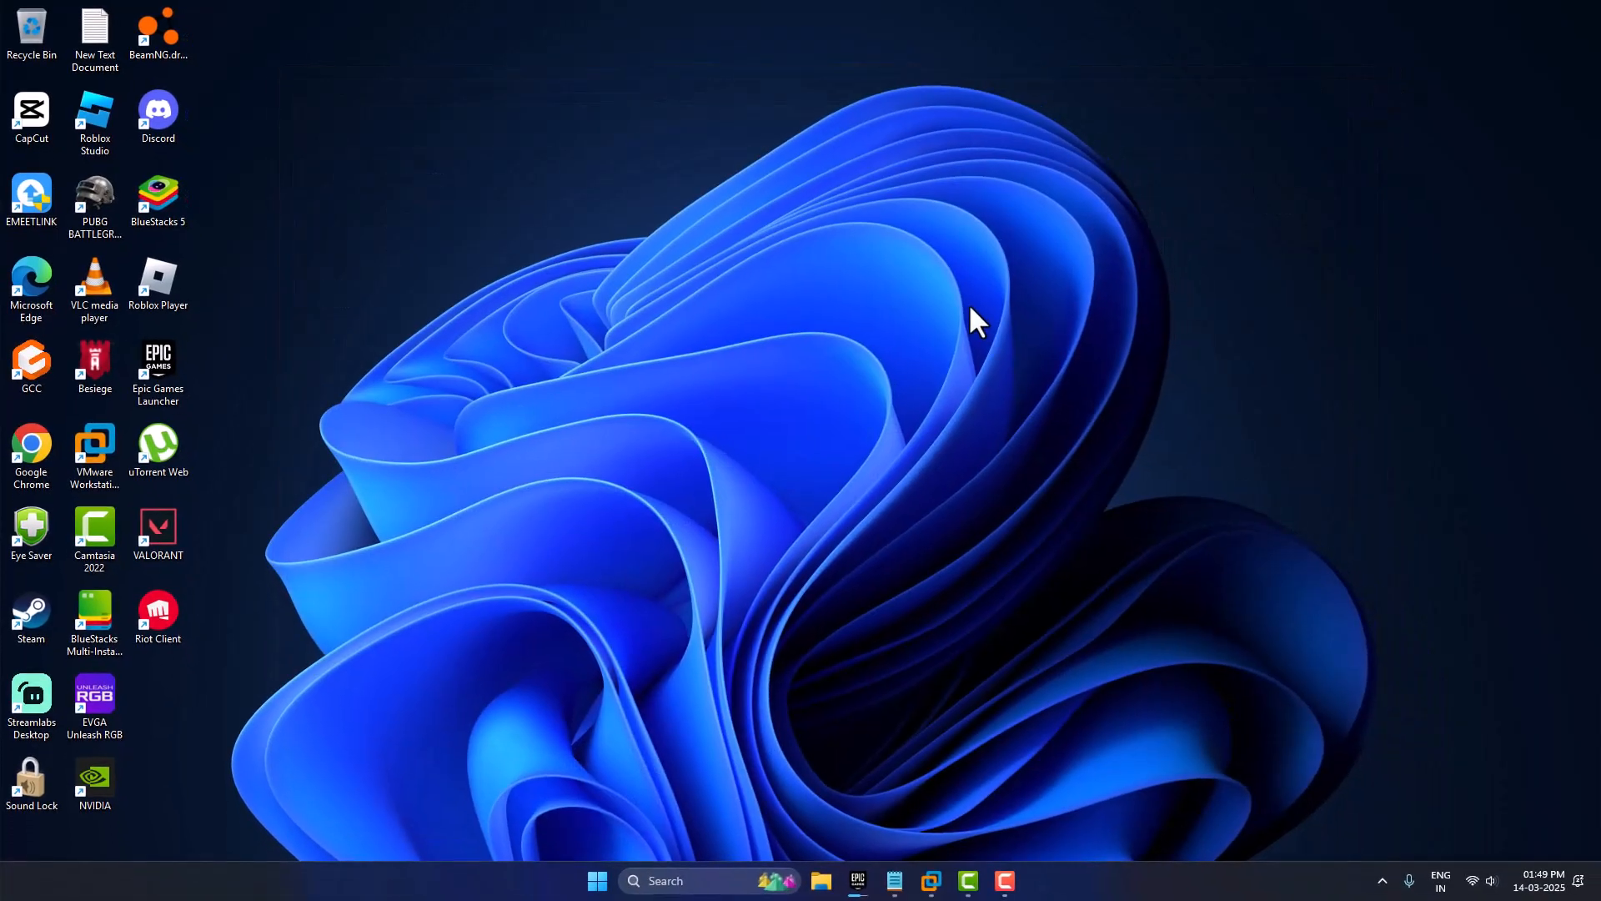